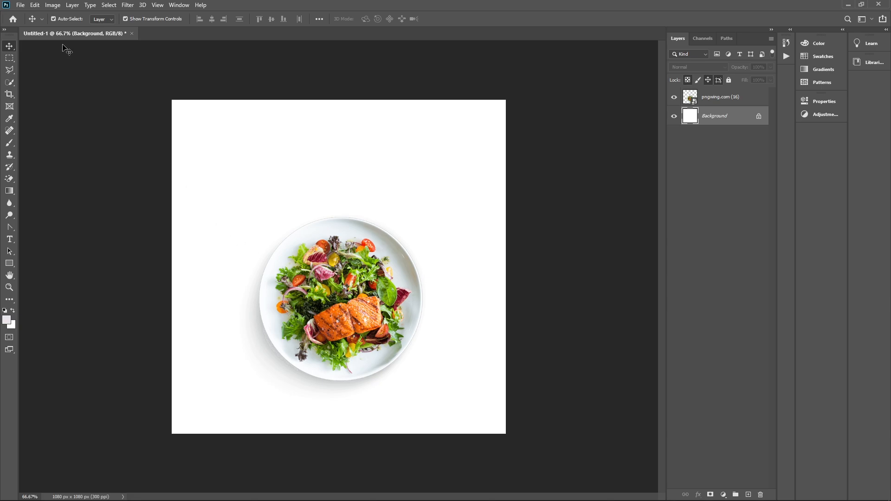
Embed the brush-stroke image pngwing.com (18) and shrink it slightly lower on the canvas
click(22, 7)
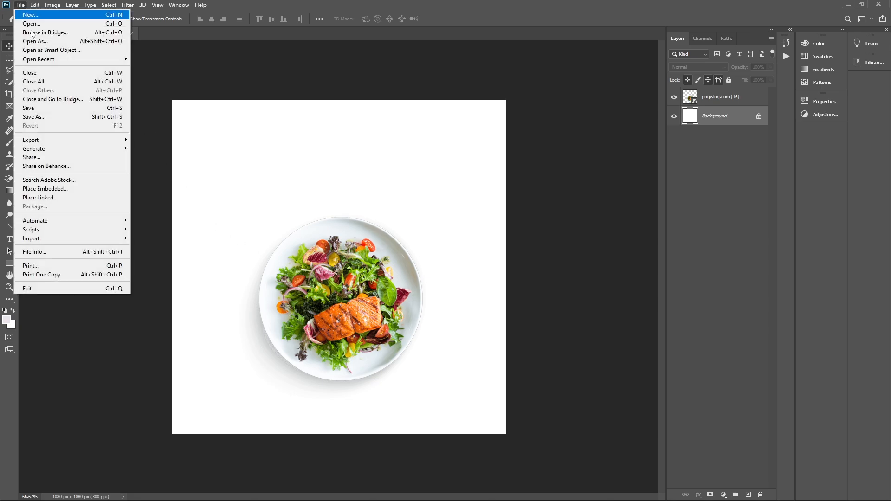
click(67, 185)
click(117, 109)
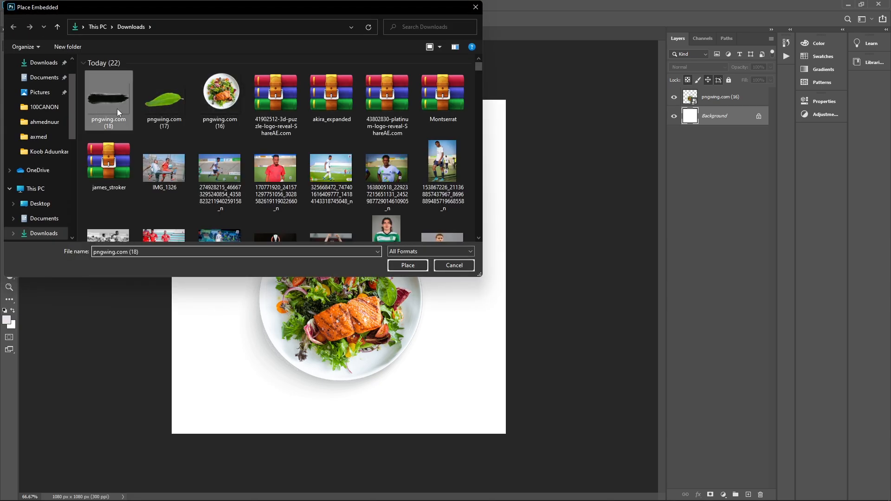
click(406, 264)
mouse_move(442, 348)
mouse_down()
mouse_move(442, 402)
mouse_move(443, 360)
mouse_up()
drag(504, 313, 467, 310)
key(Return)
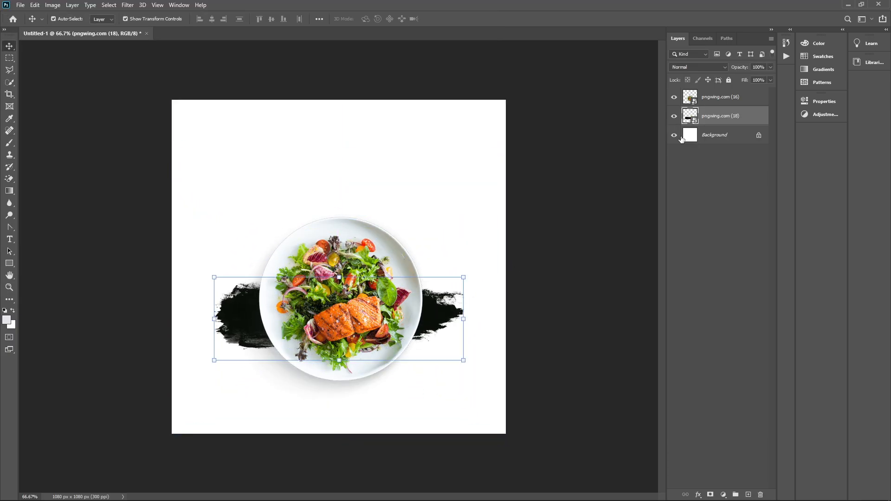
Hide the salad plate, move the stroke left, and add a duplicate to its right
click(673, 97)
drag(395, 313, 329, 314)
mouse_move(275, 323)
mouse_down()
mouse_move(438, 331)
mouse_move(412, 325)
mouse_up()
drag(513, 402, 293, 301)
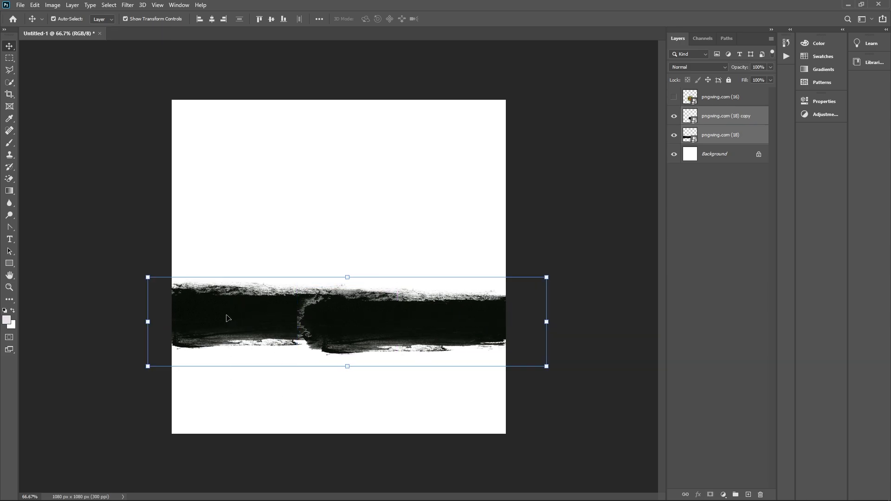
Convert both brush-stroke layers into one smart object with a #202020 Color Overlay
right_click(707, 125)
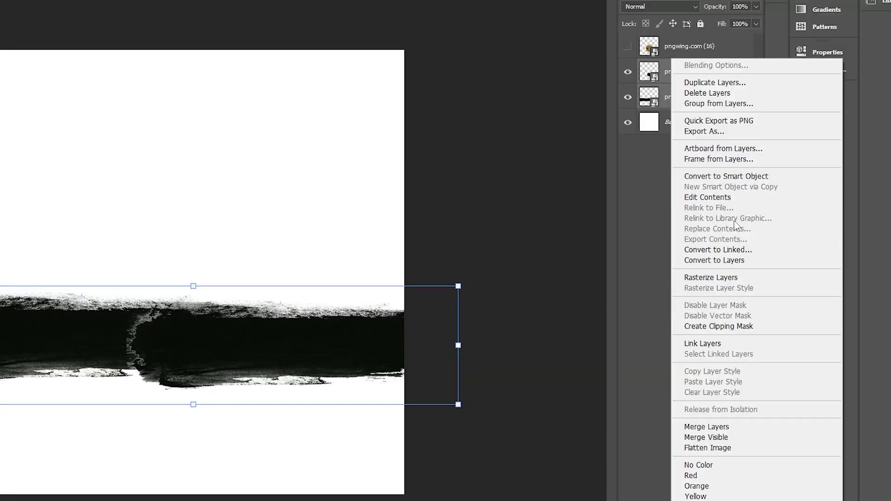
click(739, 177)
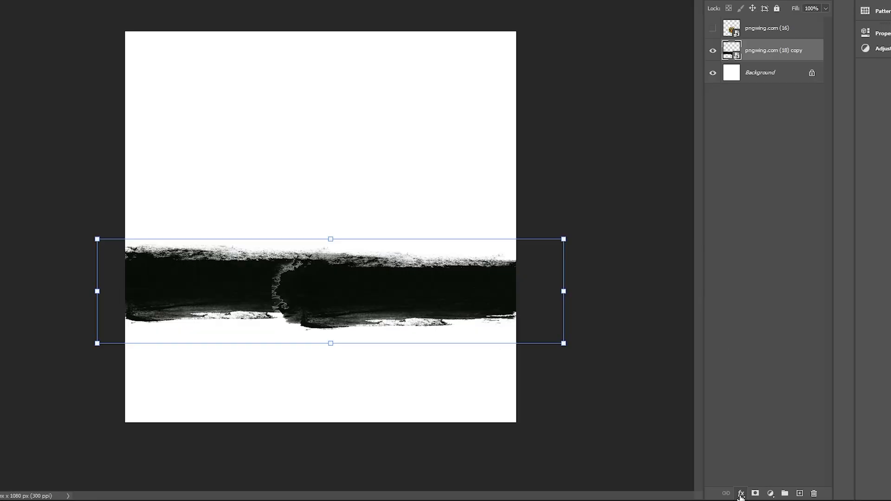
click(698, 495)
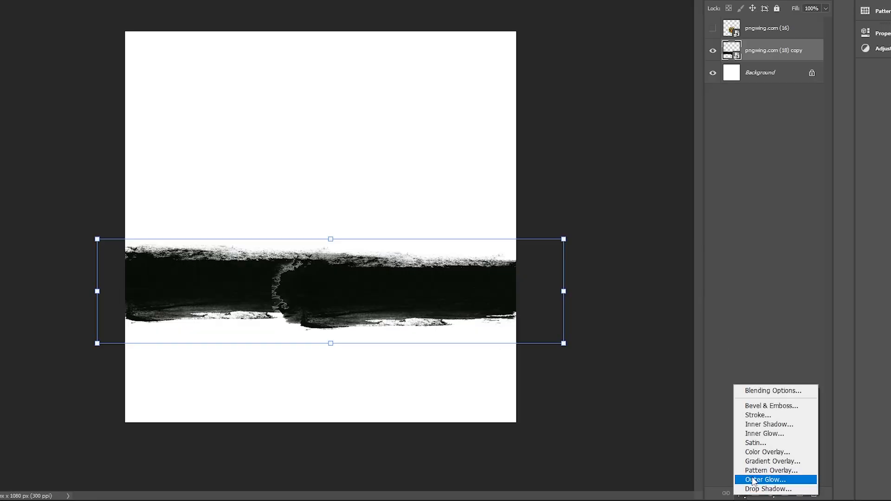
click(715, 462)
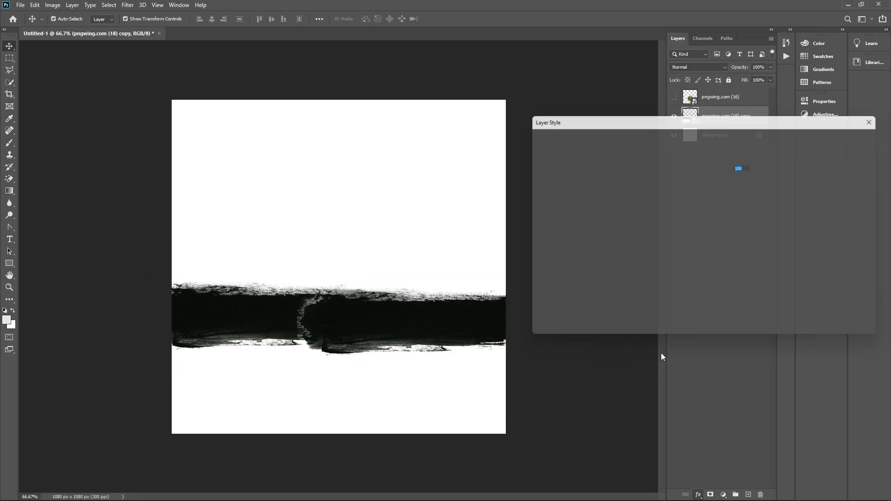
click(746, 155)
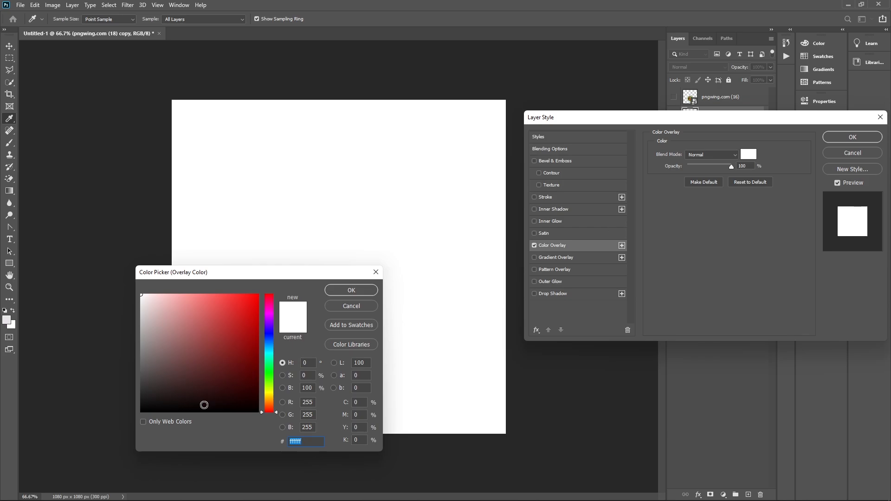
text(202020)
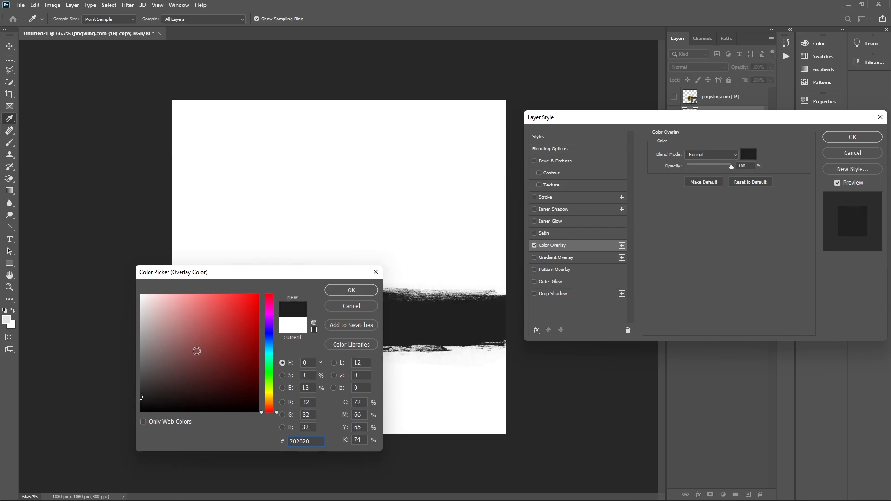
click(344, 291)
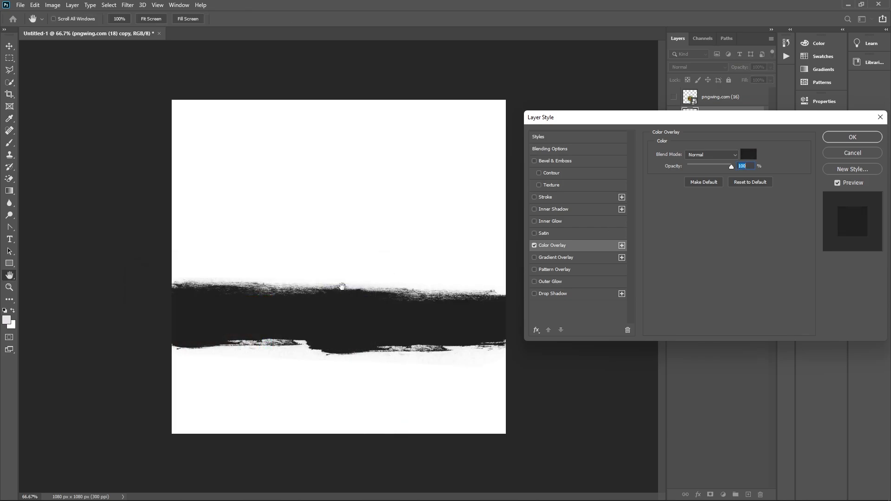
click(830, 138)
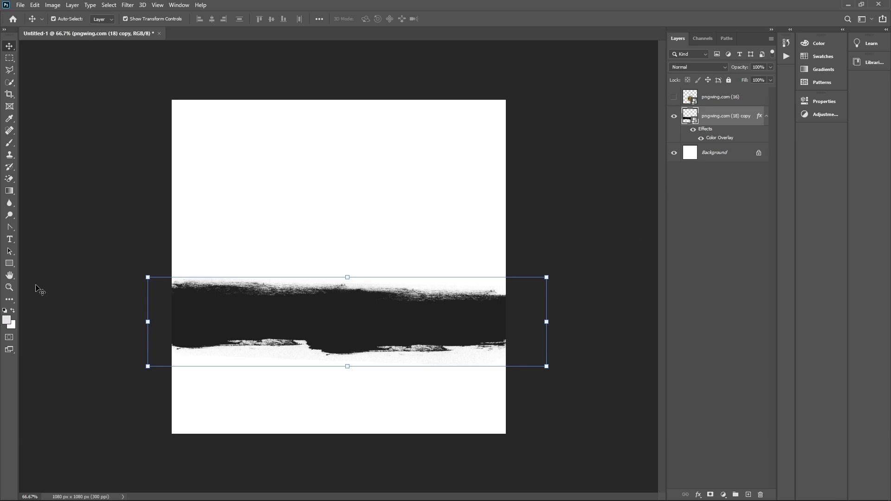
Draw a rectangle over the lower canvas with no outline and a near-black fill
click(10, 263)
drag(164, 314, 509, 436)
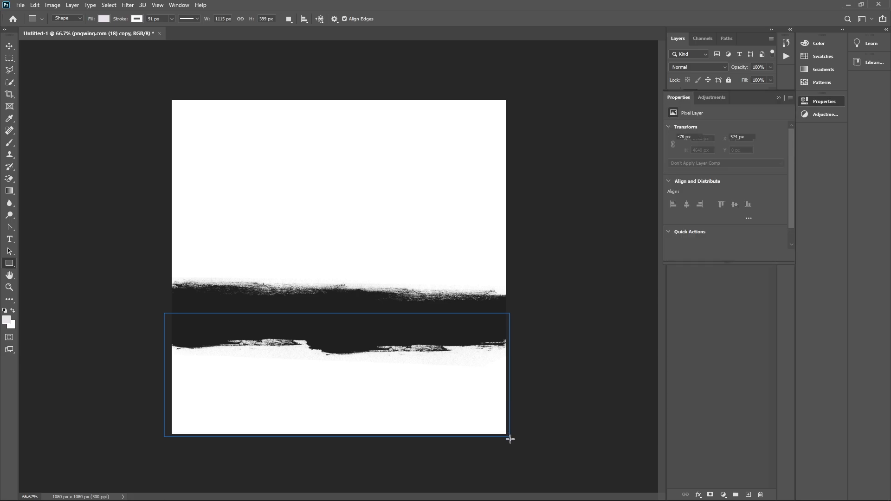
click(689, 156)
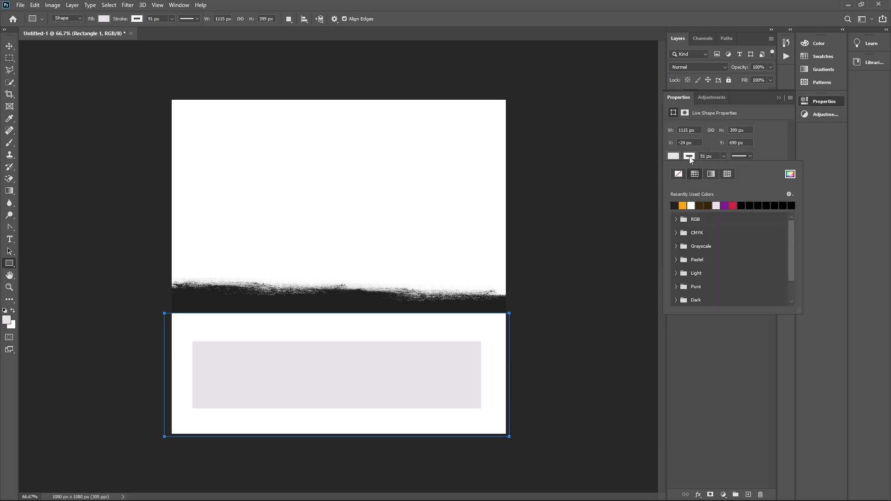
click(678, 173)
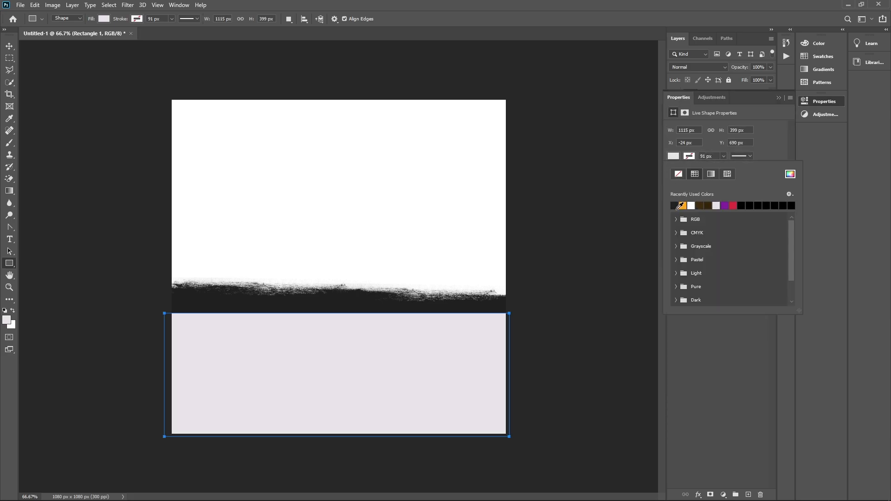
click(676, 207)
click(778, 98)
click(779, 98)
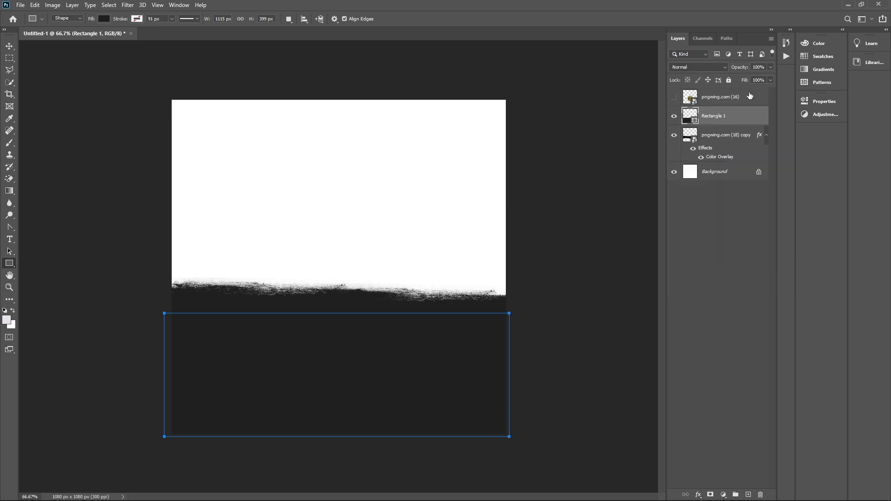
Show the salad plate, stretch the rectangle over the canvas, and move the stroke layer above it
click(673, 99)
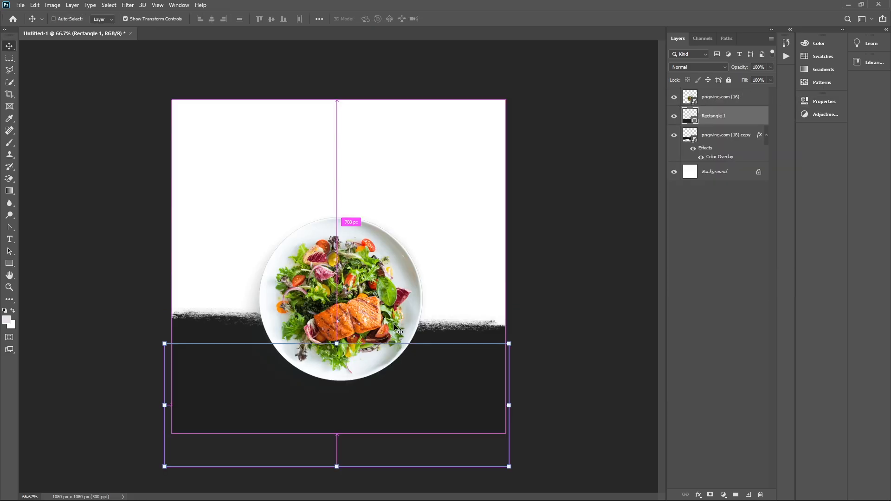
drag(338, 344, 337, 90)
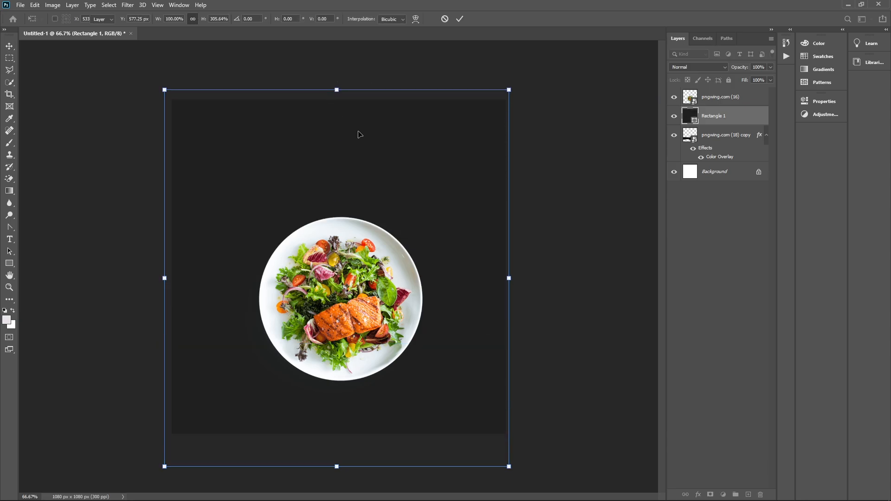
key(Return)
drag(708, 135, 711, 107)
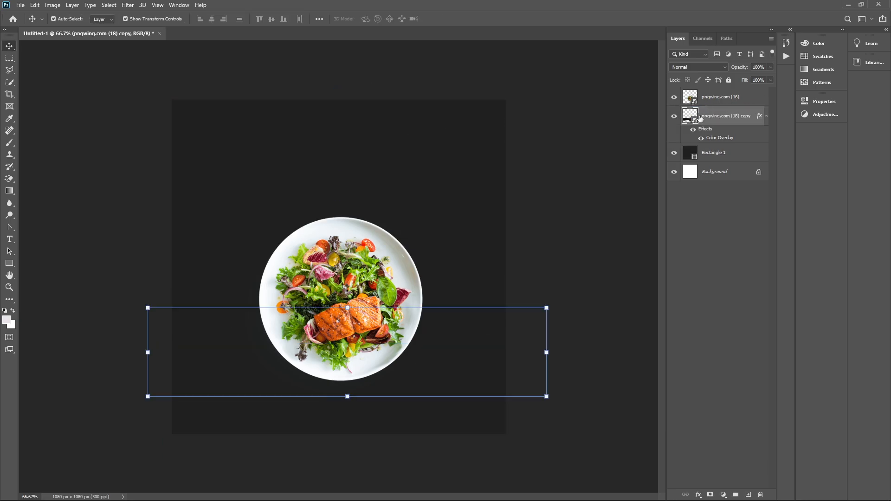
Change the brush stroke's Color Overlay to a bright yellow
double_click(710, 139)
click(754, 156)
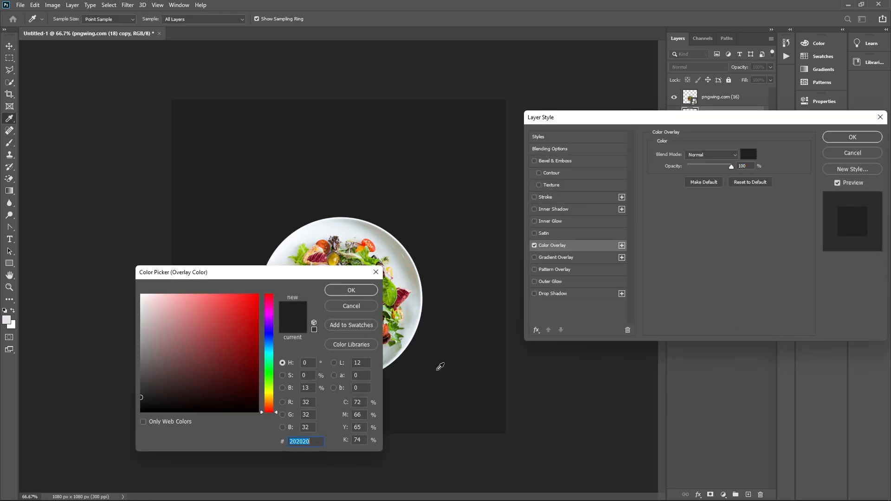
drag(269, 400, 271, 398)
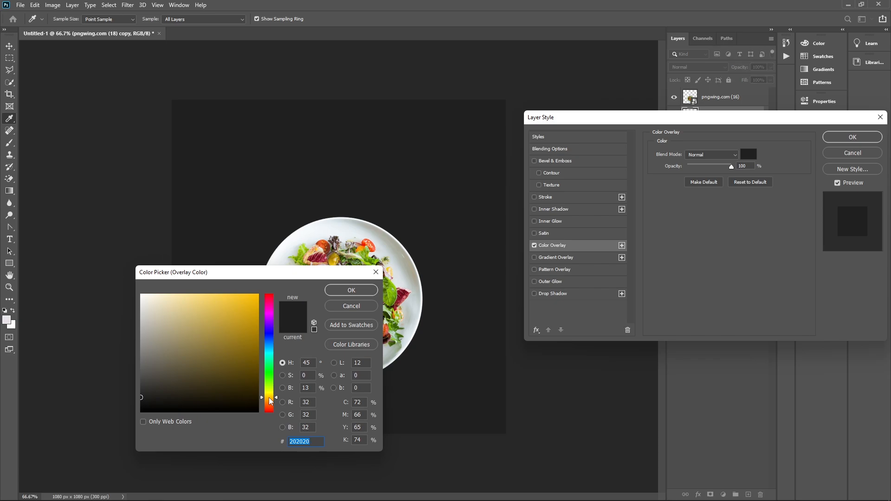
drag(252, 364, 255, 296)
click(344, 291)
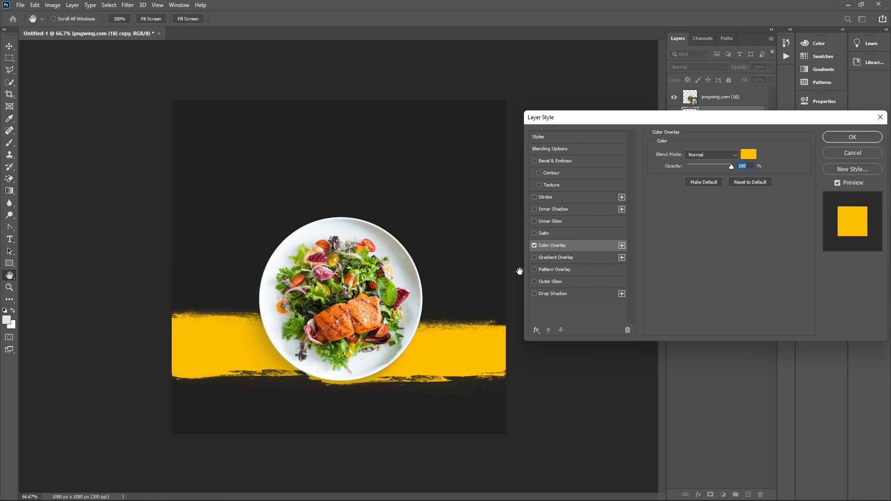
click(842, 135)
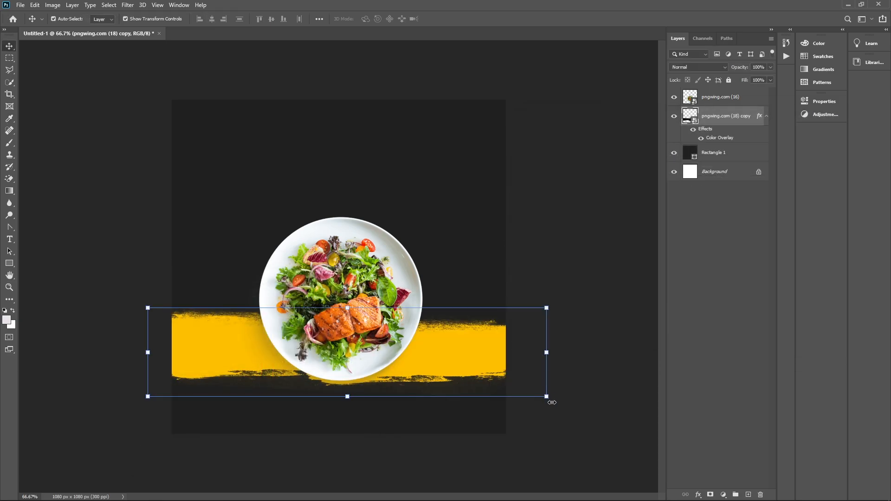
Rotate the yellow stroke diagonally and shift it up-left
drag(552, 409, 558, 369)
click(487, 370)
drag(484, 359, 469, 314)
Commit the stroke tilt and type 'Today's' as a new text layer above the plate
key(Return)
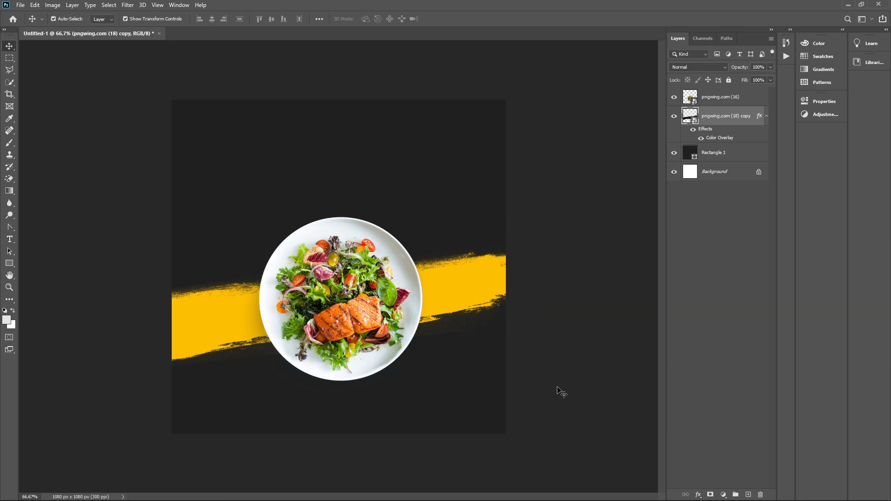
click(559, 392)
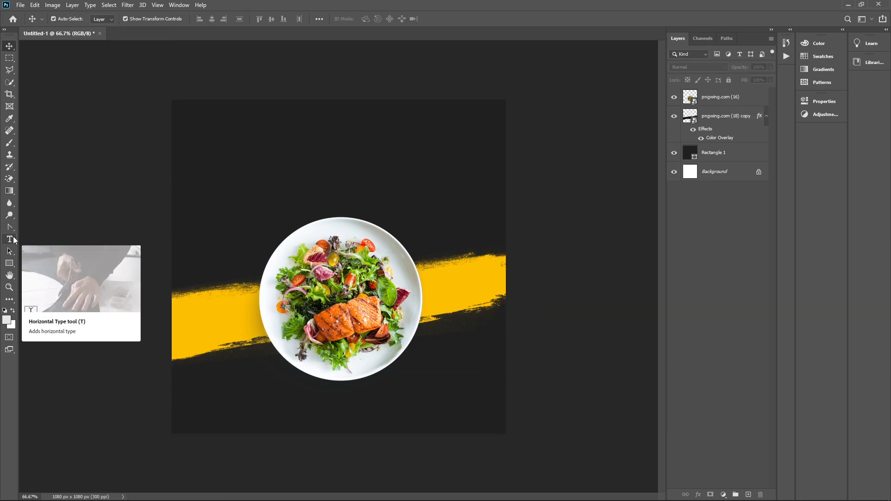
click(10, 239)
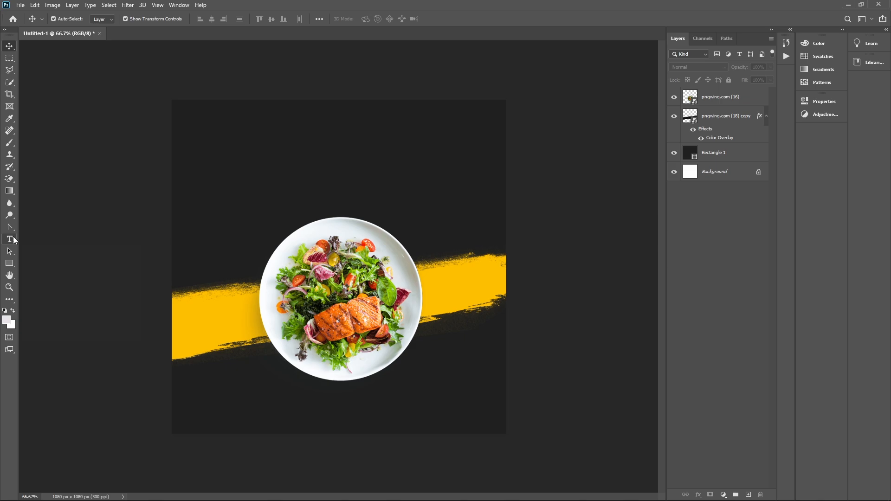
click(282, 149)
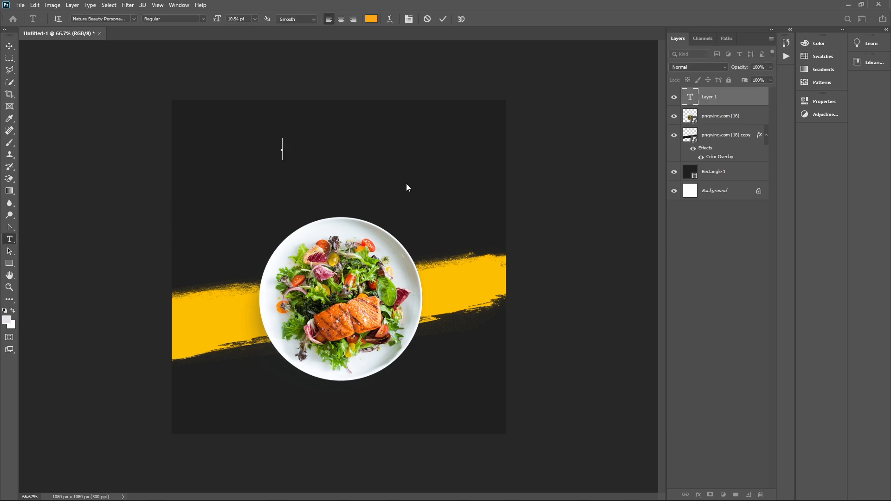
text(fodays)
key(BackSpace)
key(BackSpace)
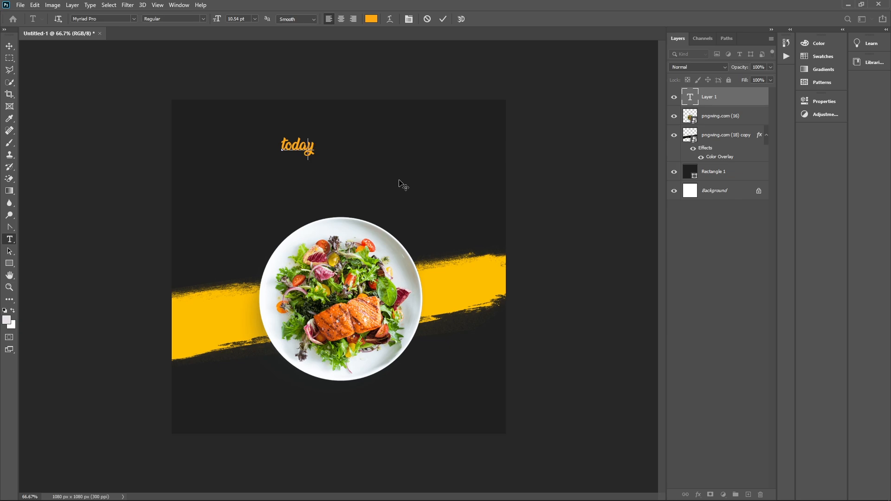
key(BackSpace)
text(y)
text(T)
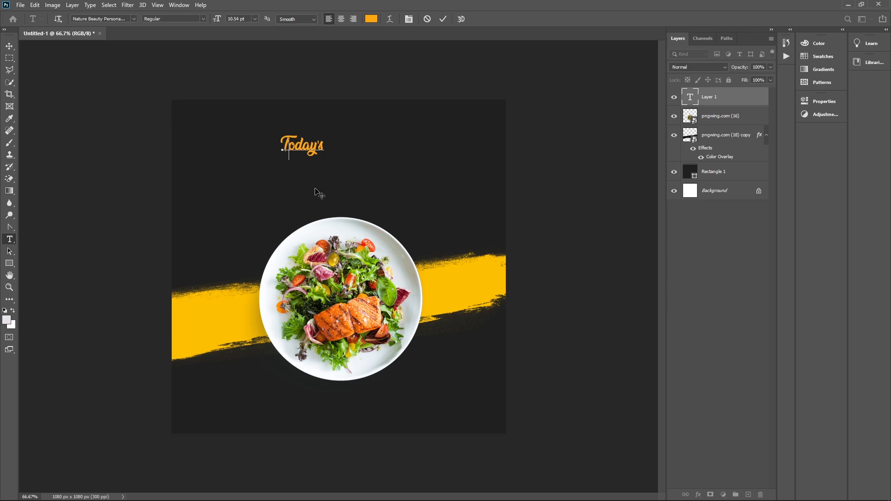
click(9, 46)
Enlarge 'Today's' and set it to Constantia in white #ffffff
mouse_move(336, 168)
mouse_down()
mouse_move(385, 194)
mouse_move(347, 175)
mouse_move(352, 162)
mouse_up()
key(Return)
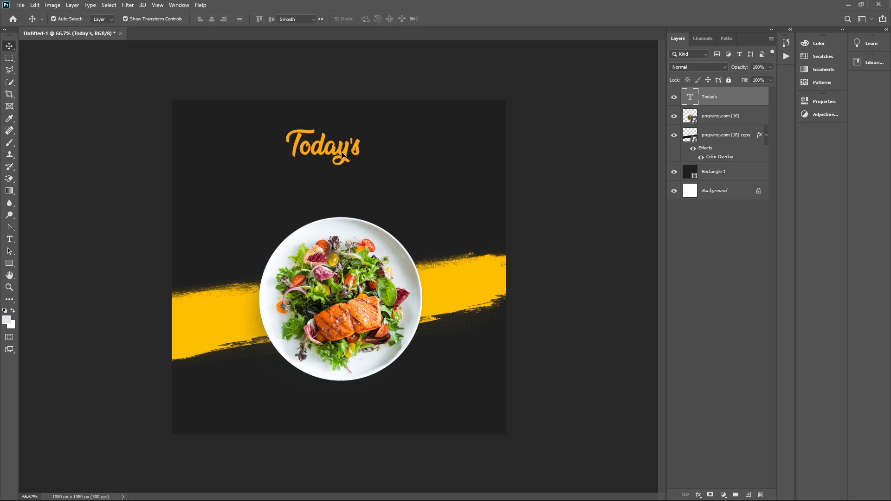
double_click(342, 155)
click(133, 19)
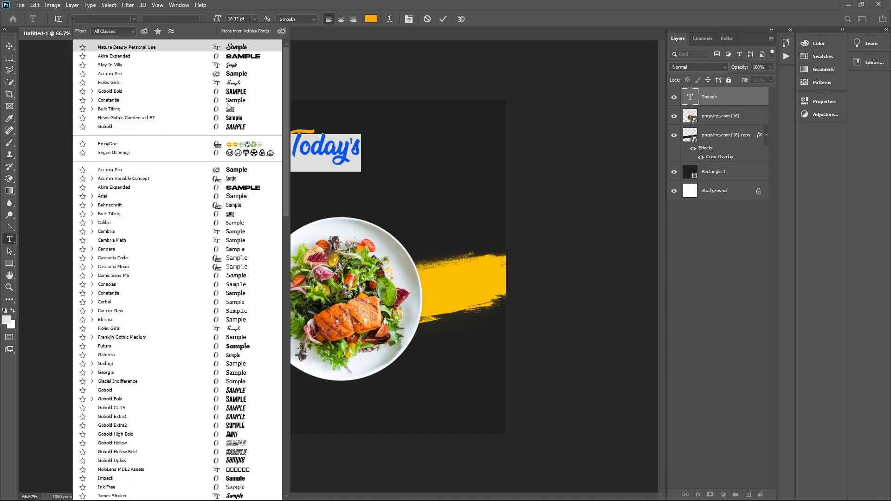
click(240, 101)
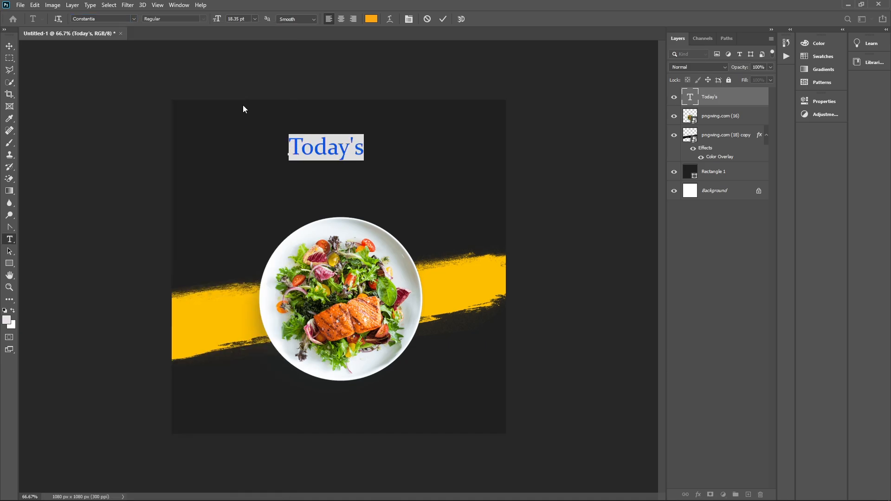
click(373, 21)
text(ffffff)
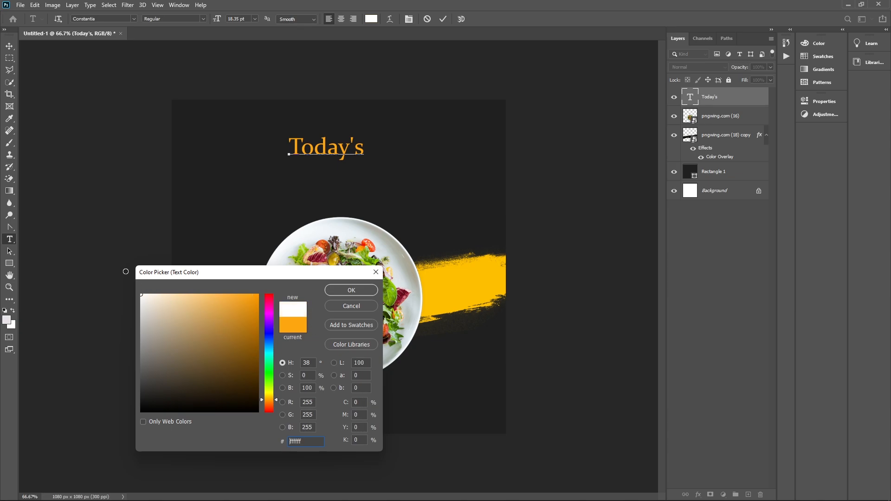
click(367, 290)
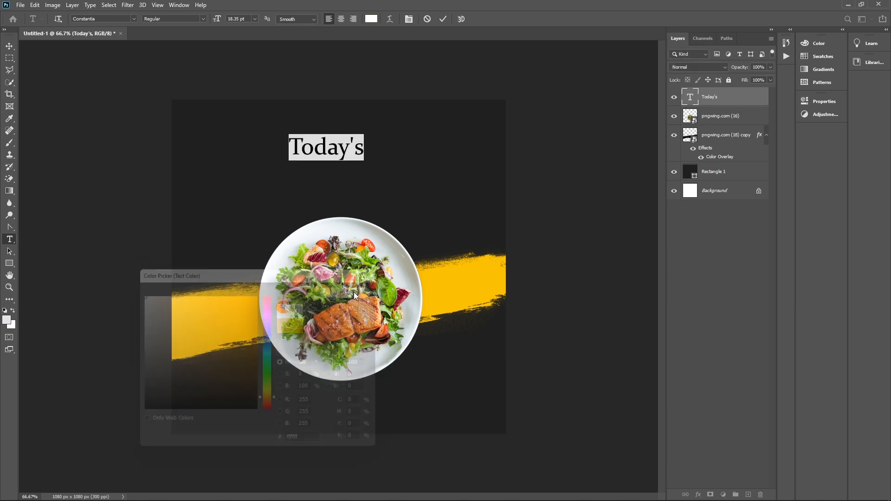
click(10, 50)
Duplicate 'Today's' below it and retype it as 'Special' in the James Stroker script font
drag(341, 155, 341, 178)
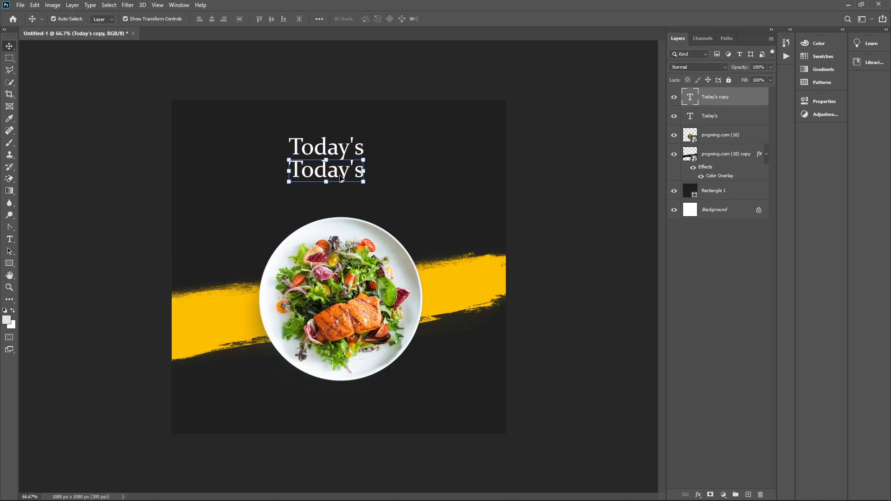
double_click(341, 178)
click(134, 19)
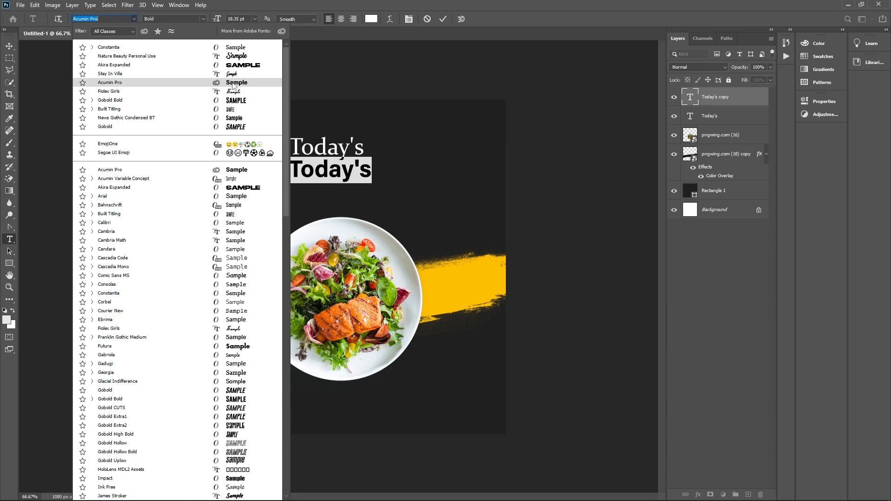
click(122, 32)
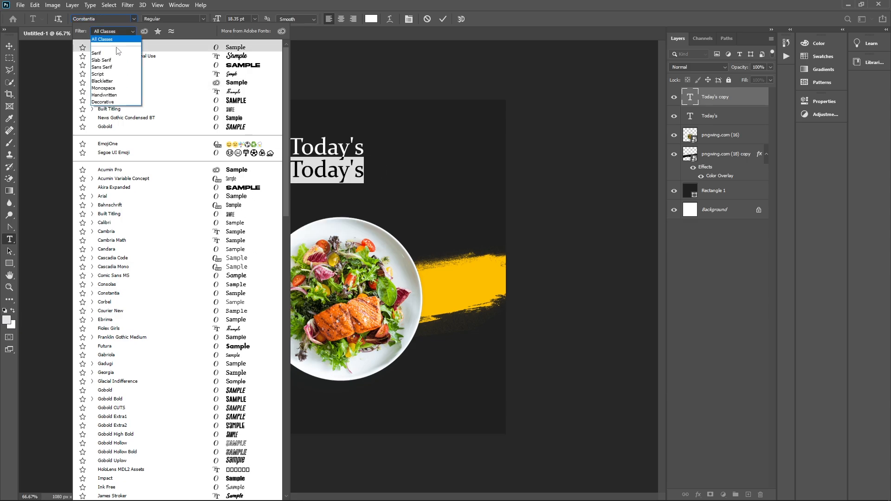
click(98, 74)
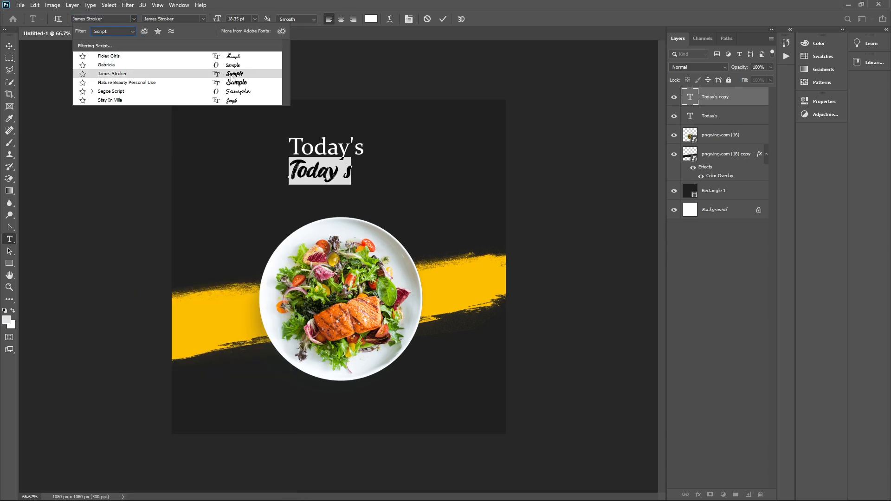
click(232, 76)
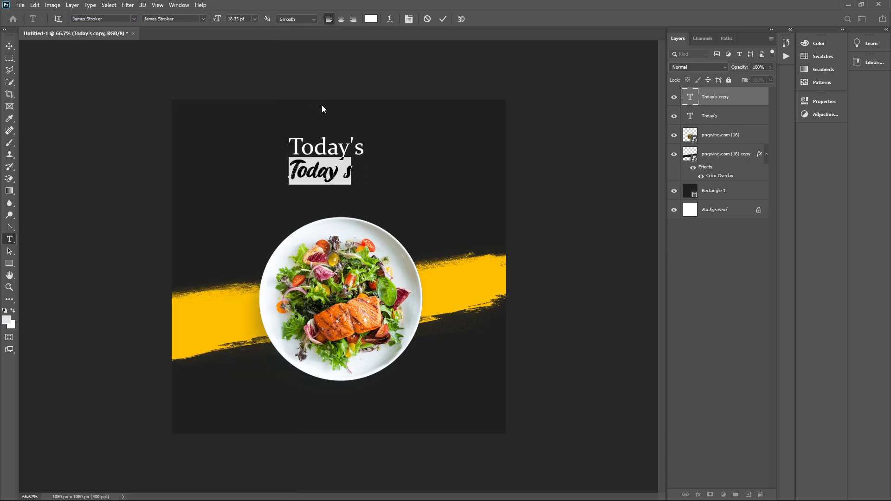
text(S)
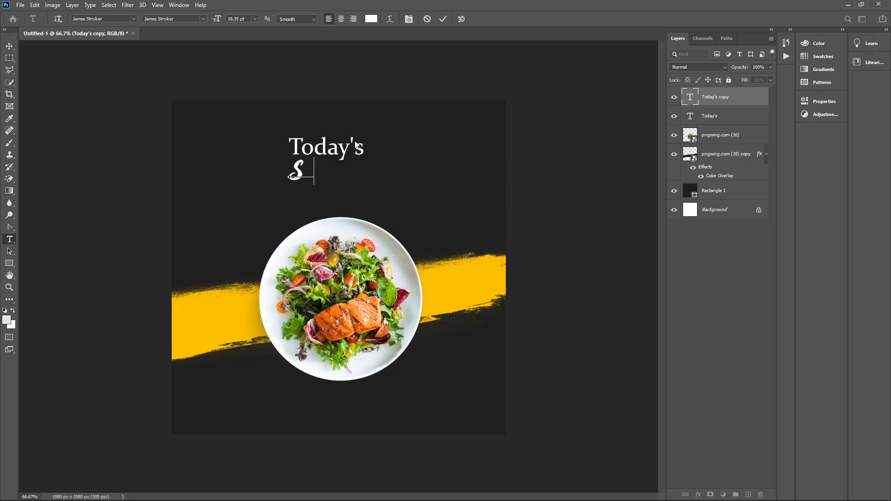
text(pecial)
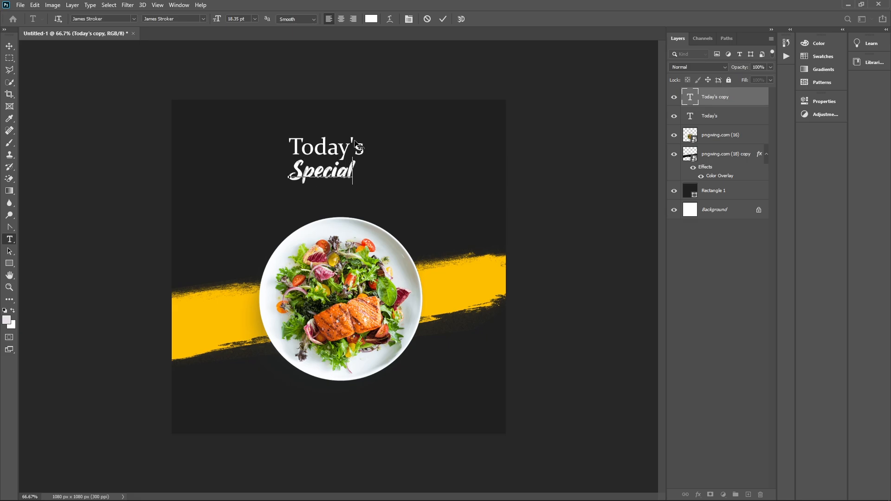
click(5, 47)
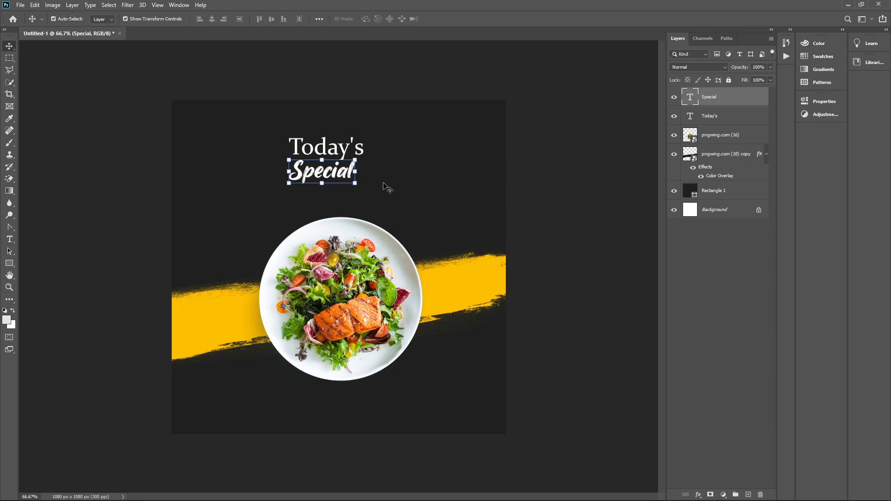
Enlarge 'Special' and nudge it into place beneath 'Today's'
drag(353, 182, 389, 213)
drag(356, 181, 352, 180)
key(Return)
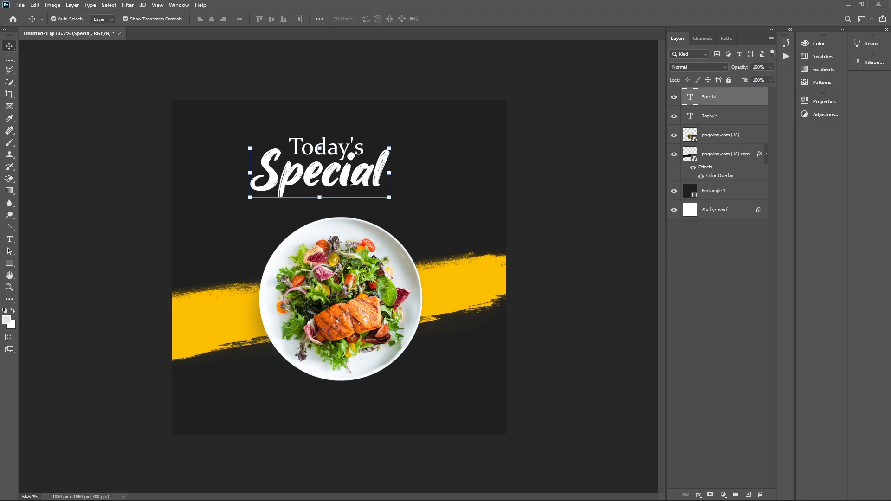
Colour 'Special' yellow #ffc000, sampled from the brush stroke
double_click(345, 183)
click(370, 19)
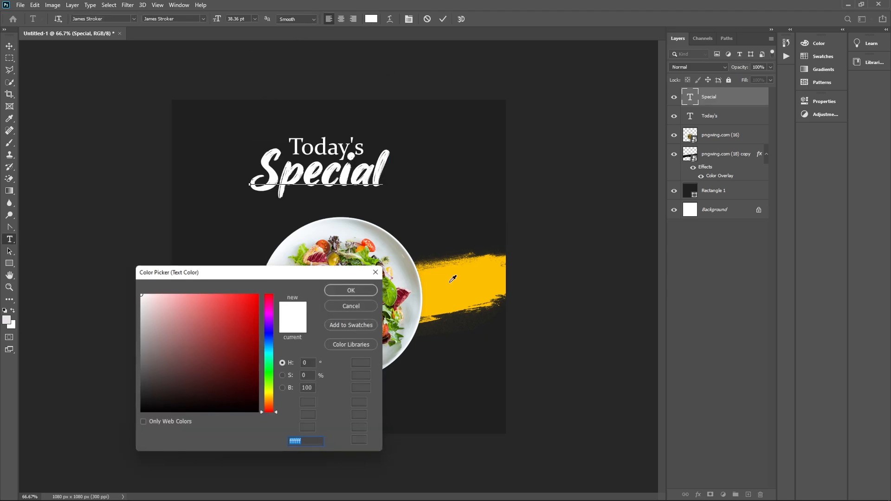
click(455, 291)
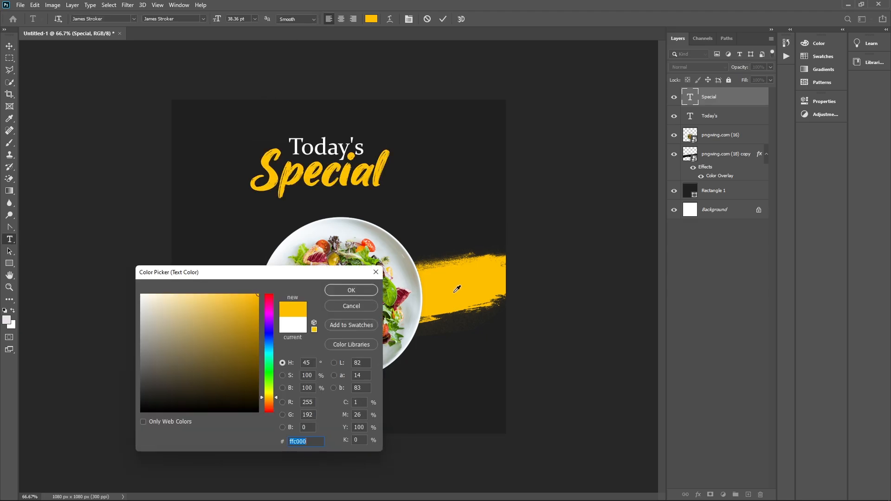
click(353, 289)
click(443, 20)
key(v)
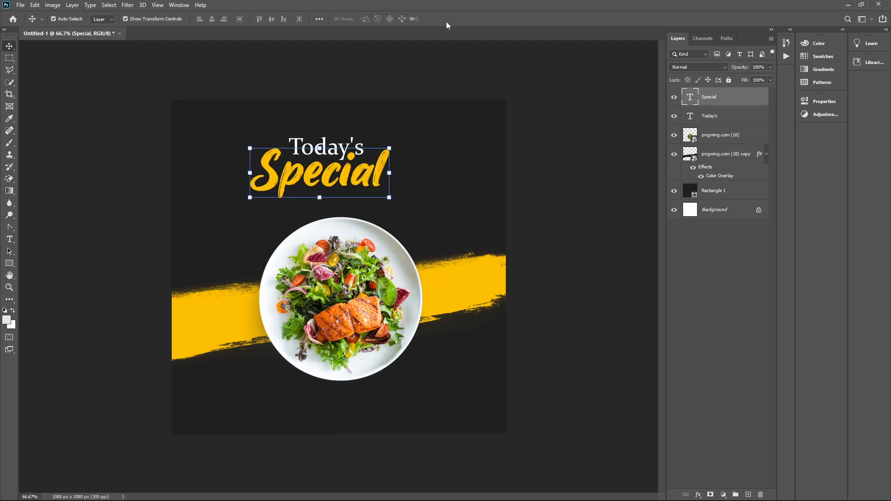
click(444, 192)
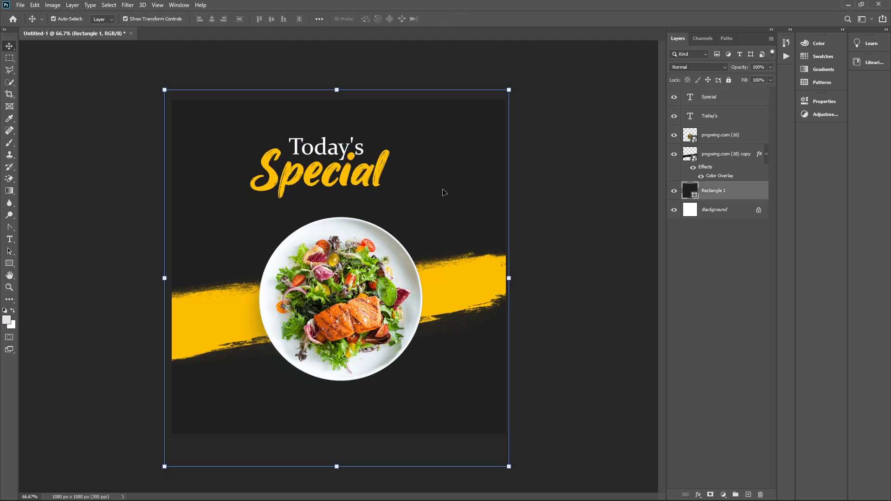
click(328, 153)
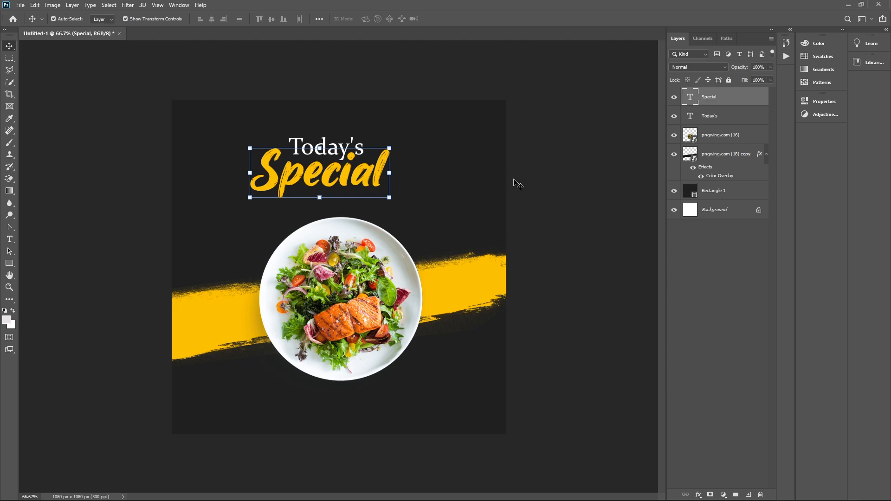
Duplicate 'Special', retype it as 'Food' in white #ffffff, and scale it under 'Special'
drag(352, 185, 363, 221)
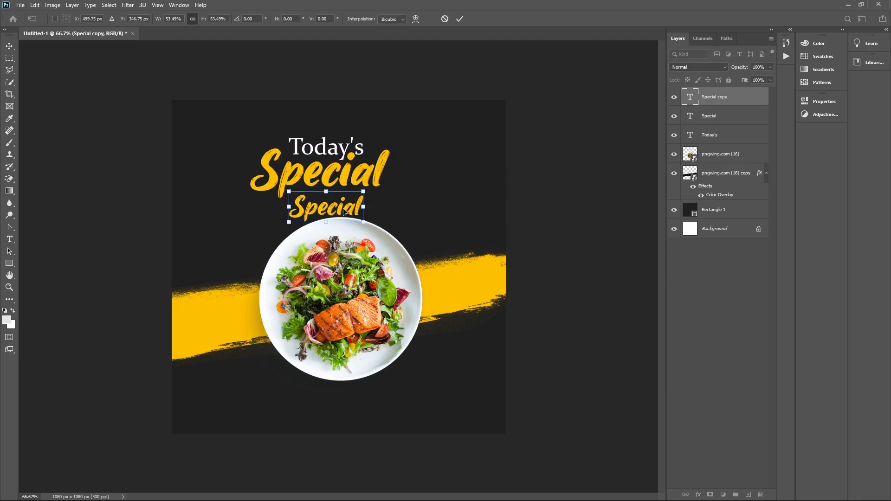
double_click(335, 211)
double_click(325, 207)
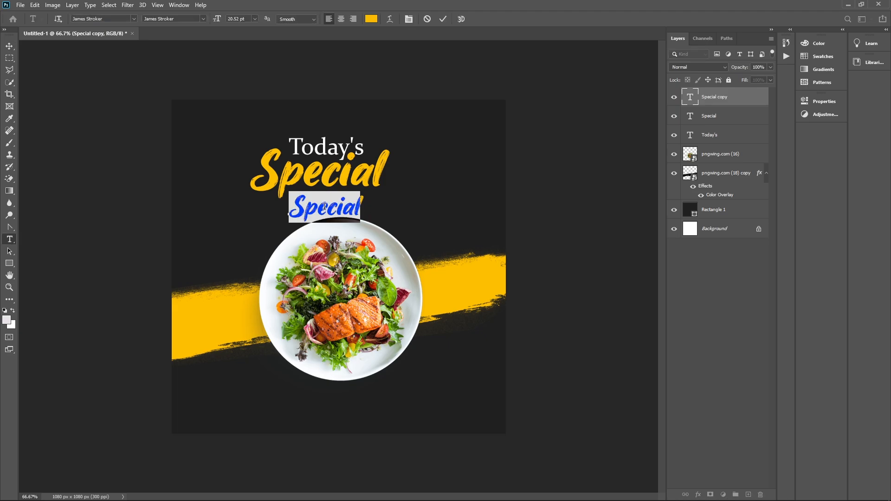
text(Food)
key(ctrl+a)
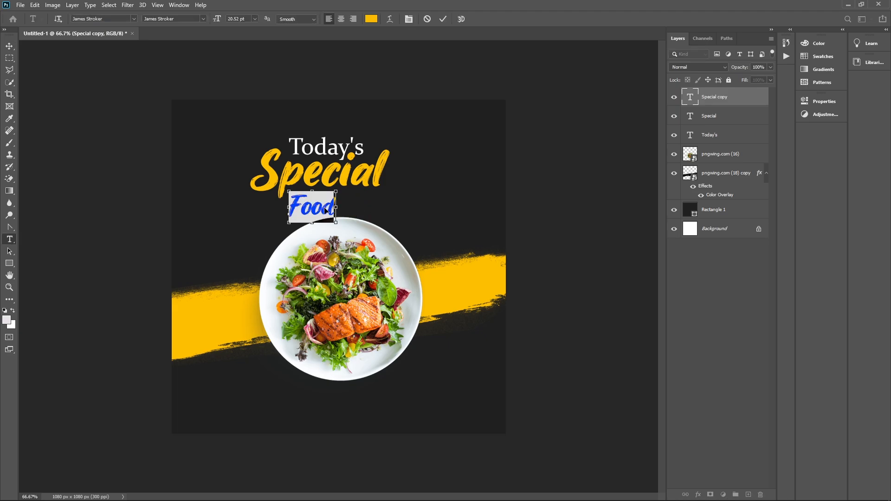
click(371, 18)
text(ffffff)
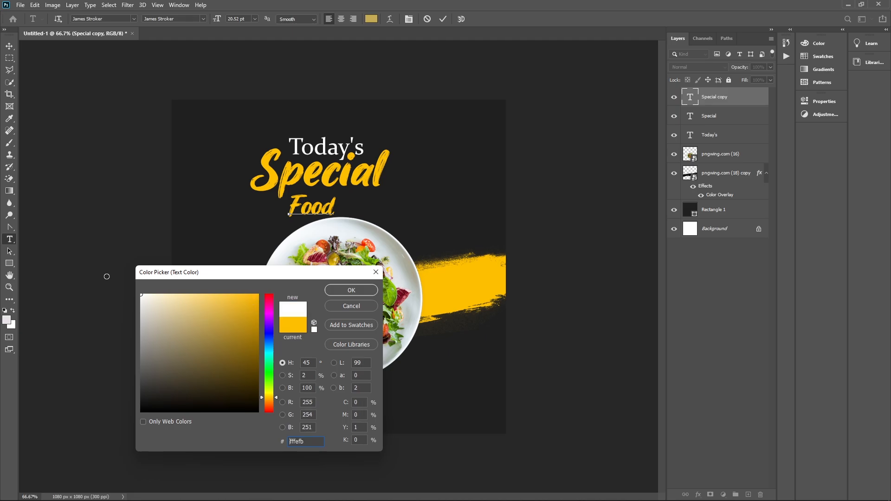
click(351, 290)
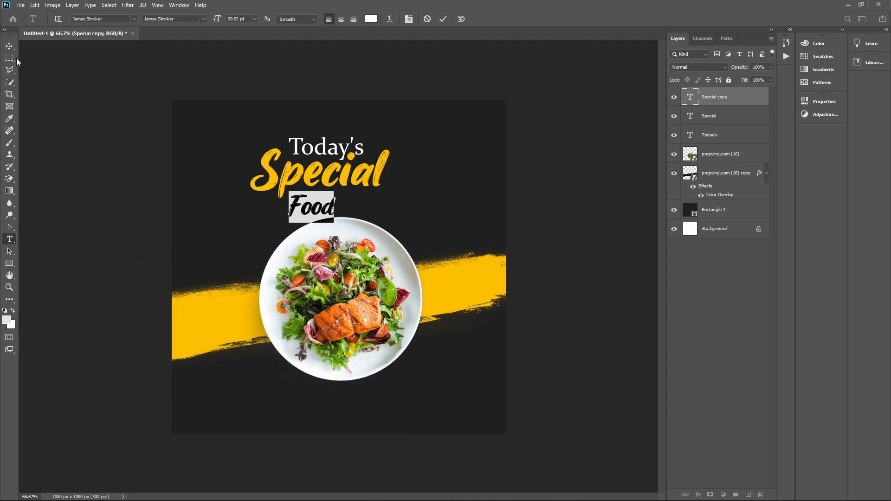
click(9, 46)
drag(331, 211, 368, 211)
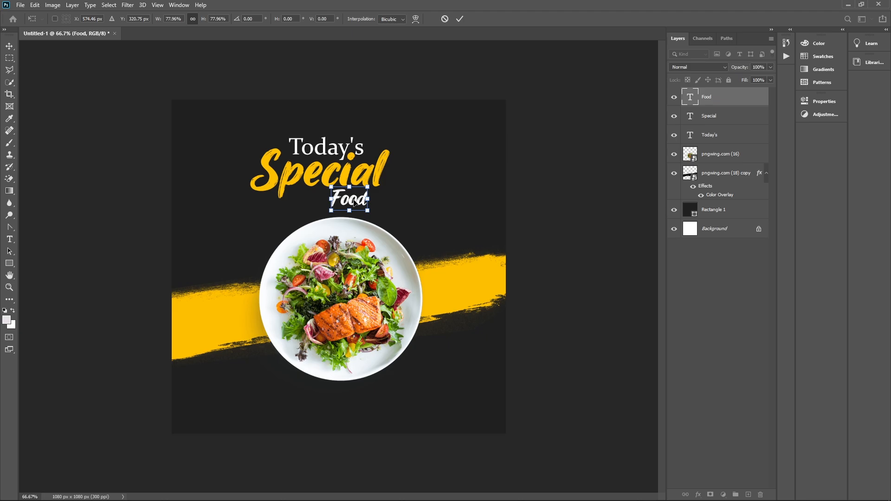
key(Return)
click(529, 238)
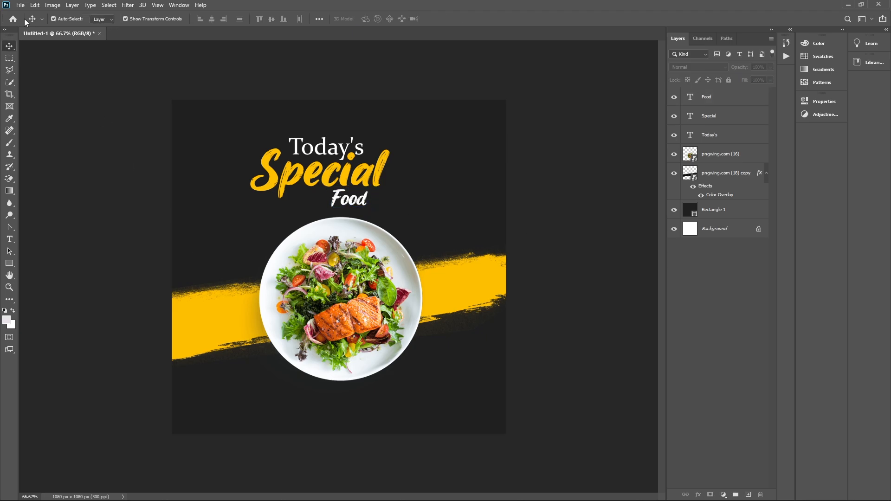
Embed the leaf image pngwing.com (17), shrunk and rotated to the right of the plate
click(21, 5)
click(60, 188)
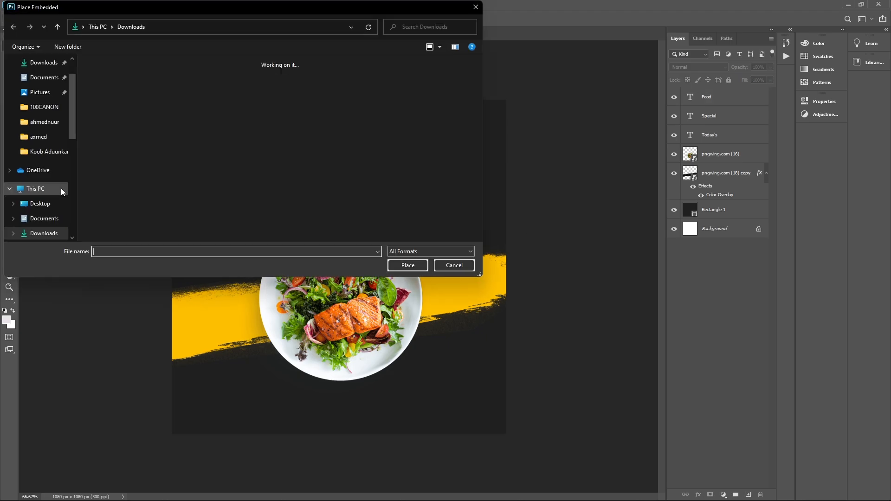
click(186, 111)
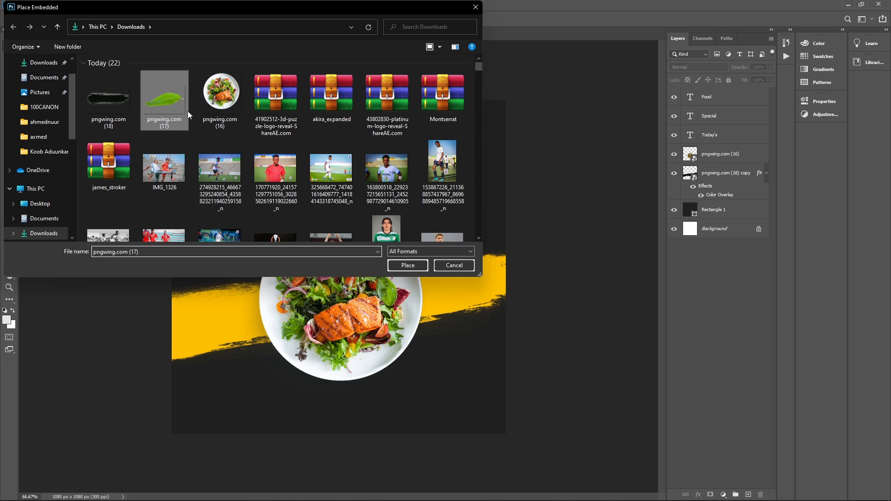
click(408, 266)
drag(496, 370, 467, 251)
drag(343, 259, 442, 234)
drag(506, 232, 495, 233)
key(Return)
Add two leaf copies: an enlarged one lower left and a smaller rotated one beside the plate
drag(442, 242, 193, 400)
drag(222, 370, 244, 352)
key(Return)
drag(210, 388, 232, 246)
key(ctrl+t)
drag(215, 325, 206, 299)
drag(207, 268, 235, 273)
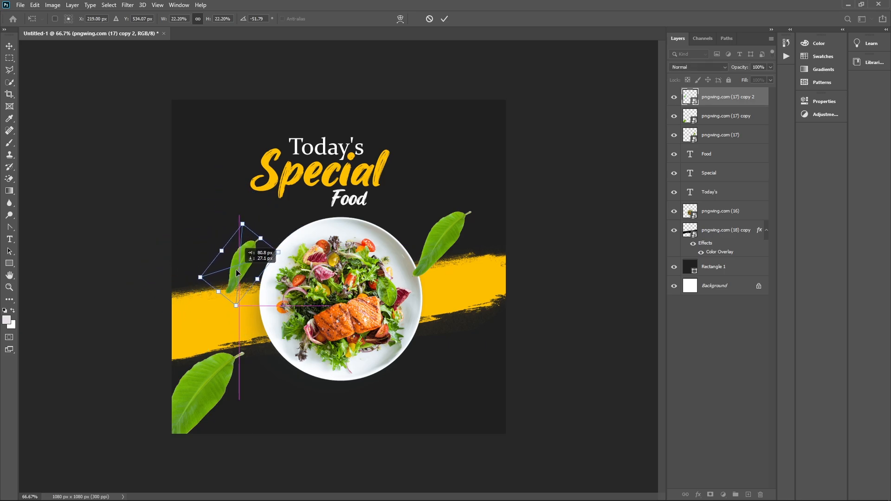
drag(245, 315, 333, 287)
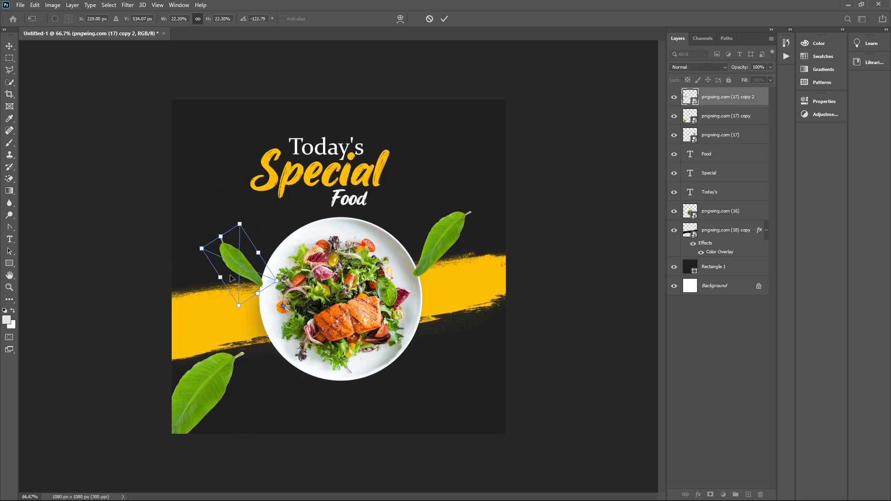
key(Return)
Add a leaf copy beside the 'Special' heading and a small rotated one on 'Food'
drag(249, 276, 477, 175)
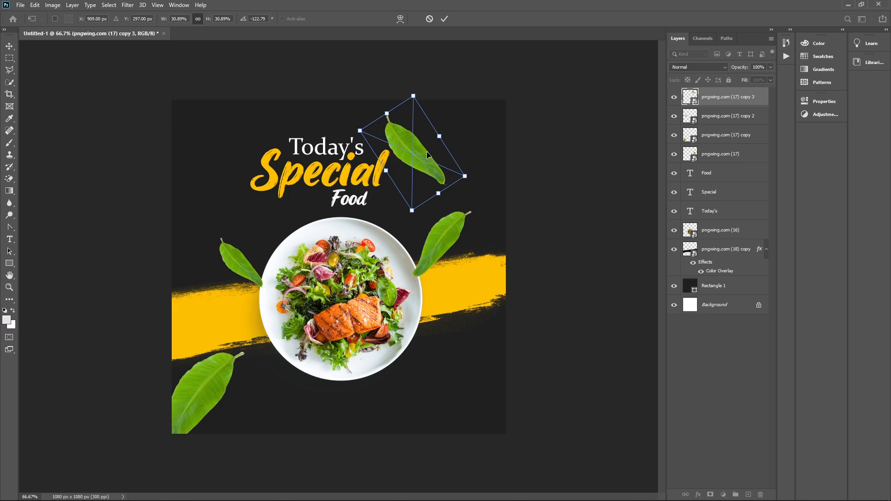
key(Return)
drag(422, 158, 390, 229)
drag(414, 257, 389, 254)
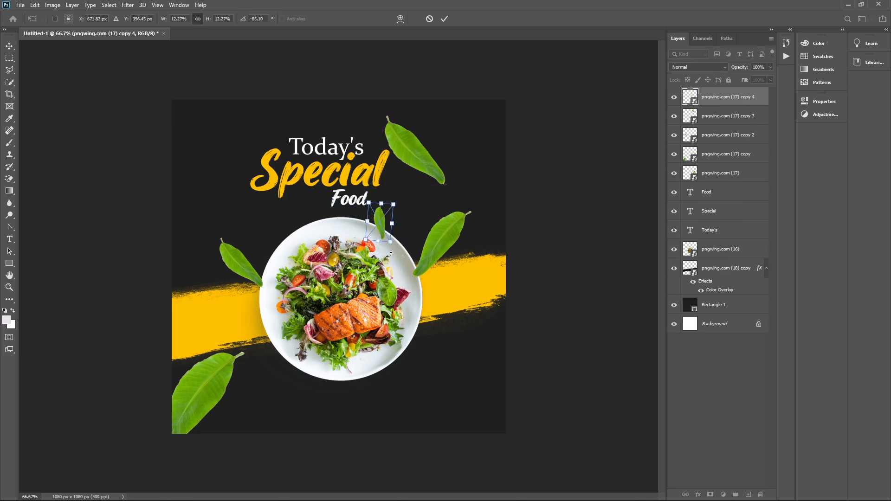
key(Return)
key(alt+bracketleft)
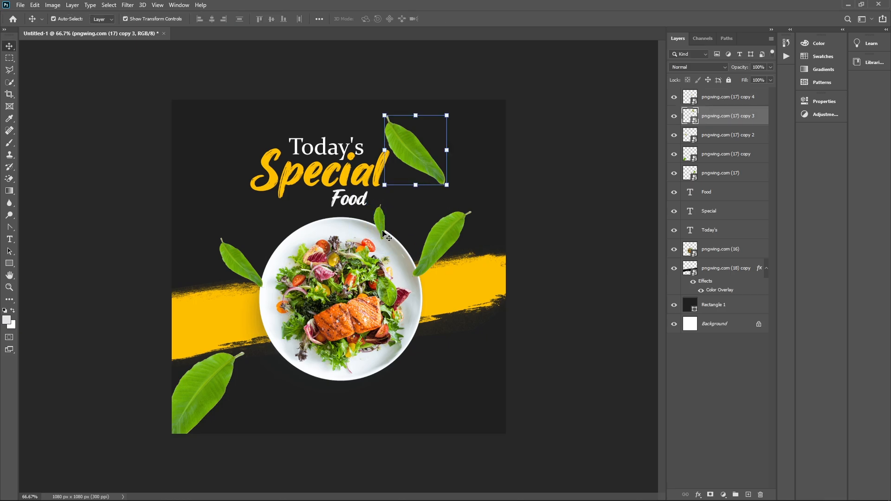
click(380, 226)
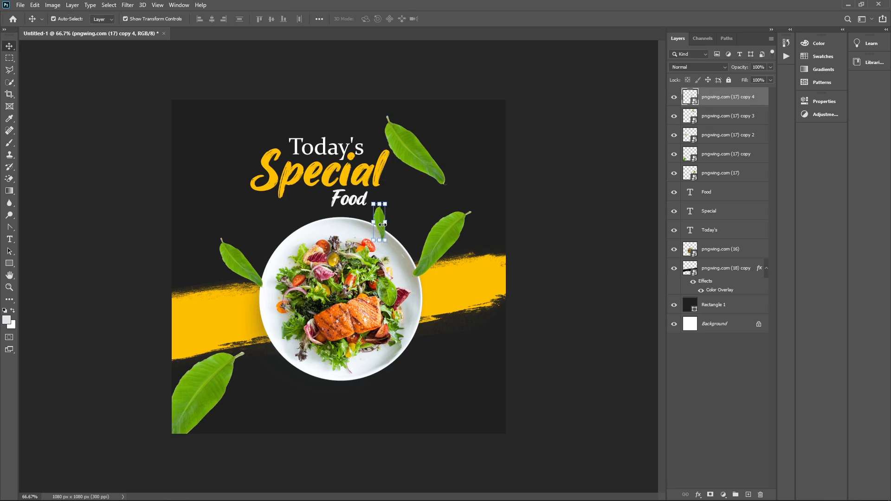
click(413, 142)
Give the leaf beside 'Special' a 2.9 px Gaussian Blur and nudge the right leaf down
click(128, 6)
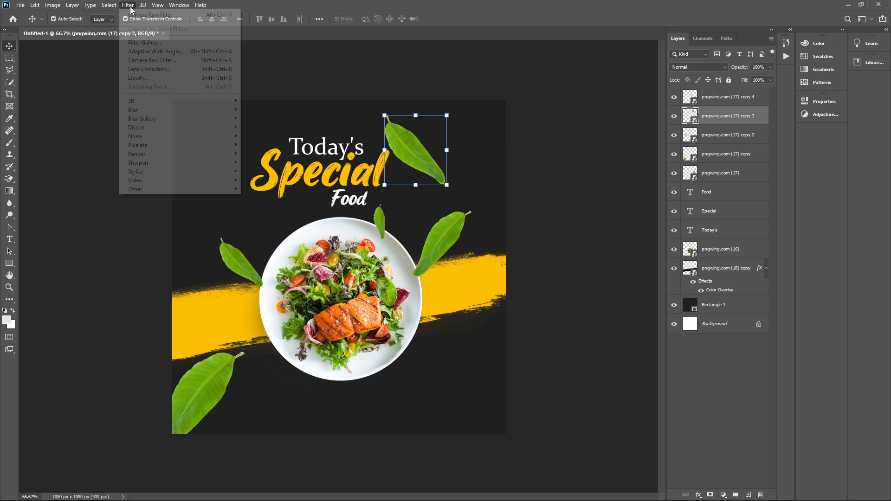
mouse_move(139, 109)
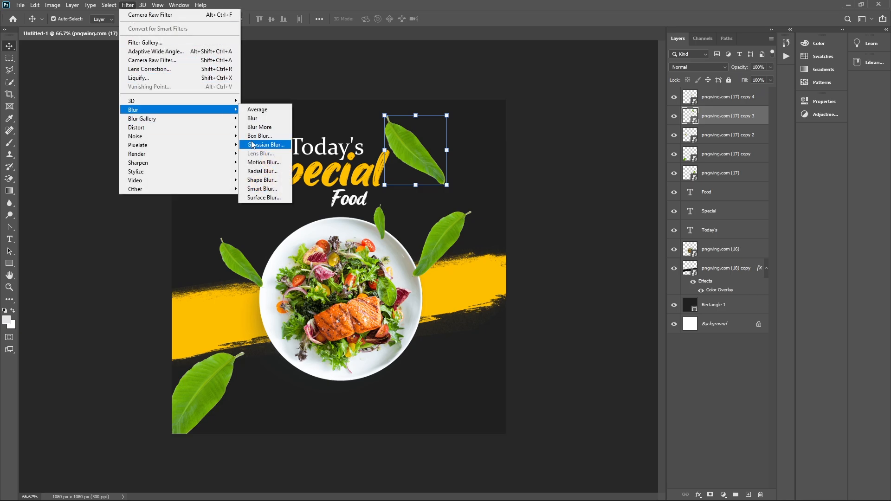
click(253, 144)
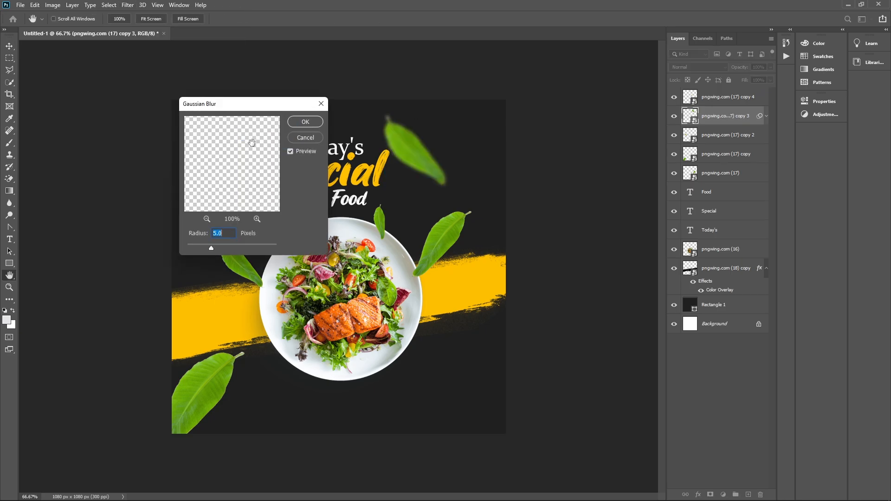
click(201, 248)
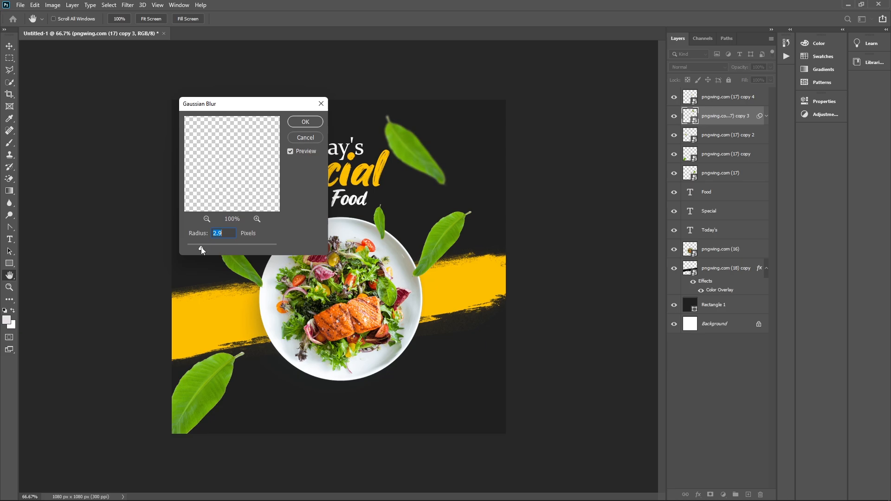
click(305, 122)
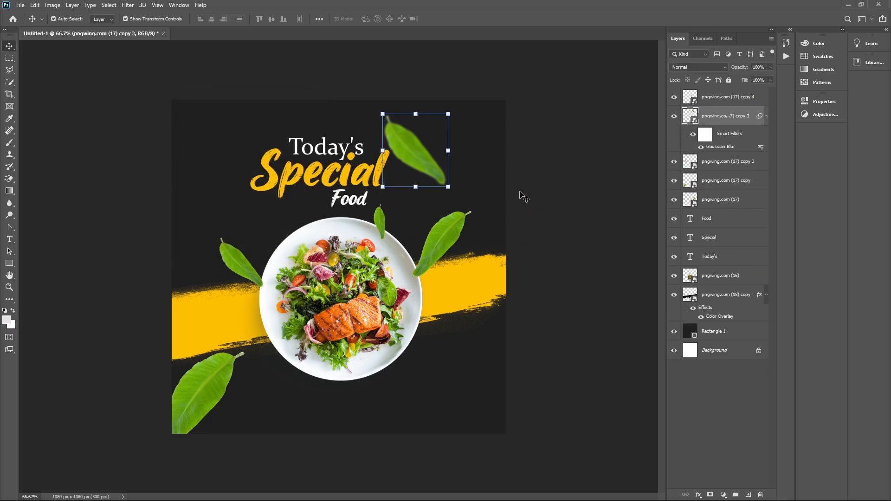
drag(453, 233, 457, 251)
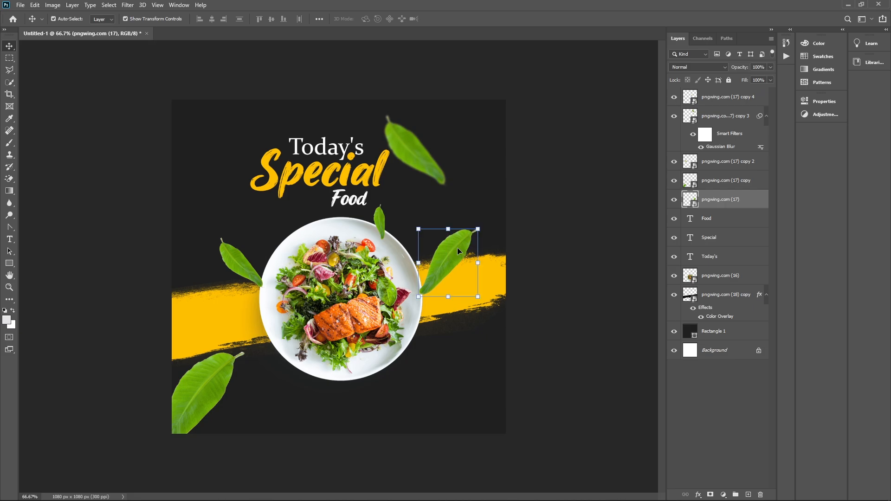
click(218, 377)
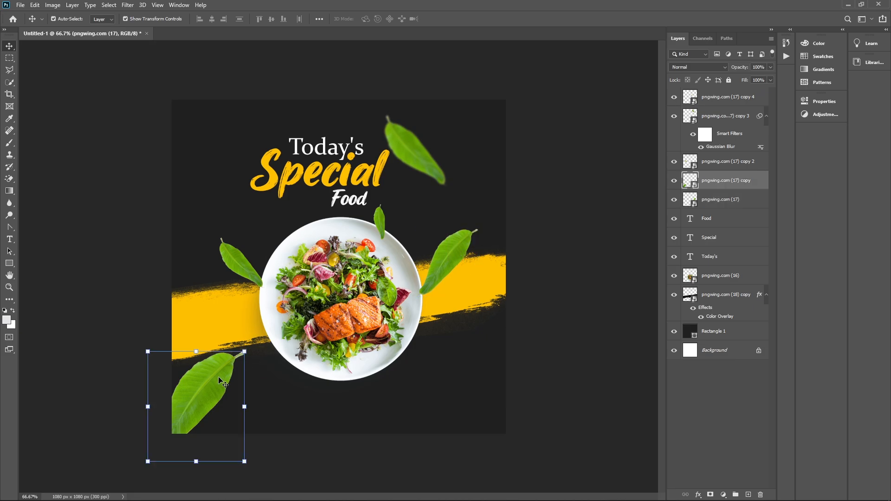
Apply a 0° angle, 27 px Motion Blur to the bottom-left leaf and copy it to the leaf left of the plate
click(128, 5)
mouse_move(139, 109)
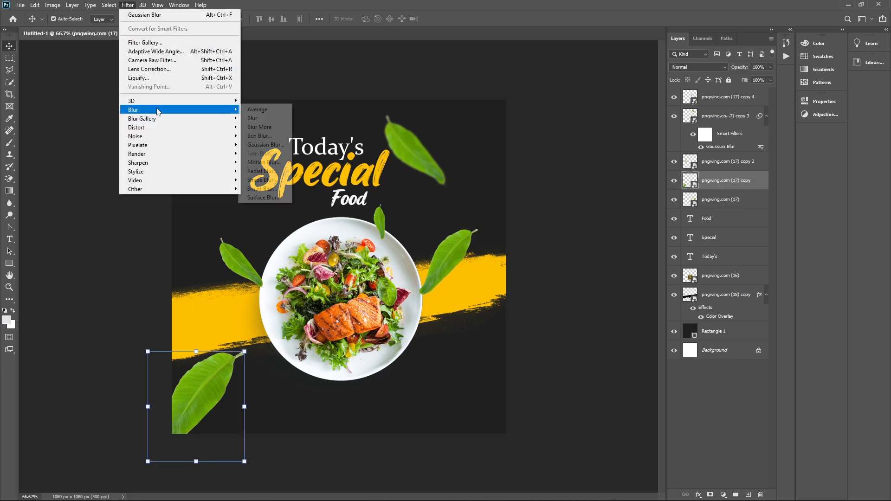
click(260, 162)
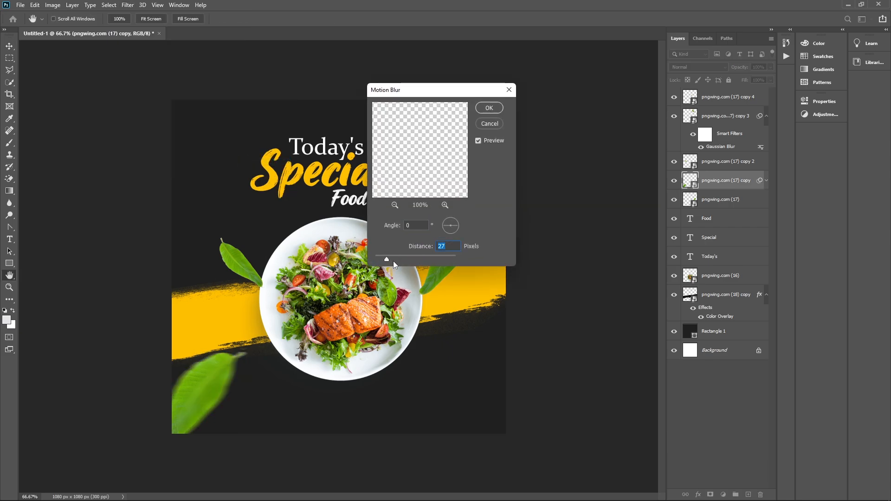
click(489, 108)
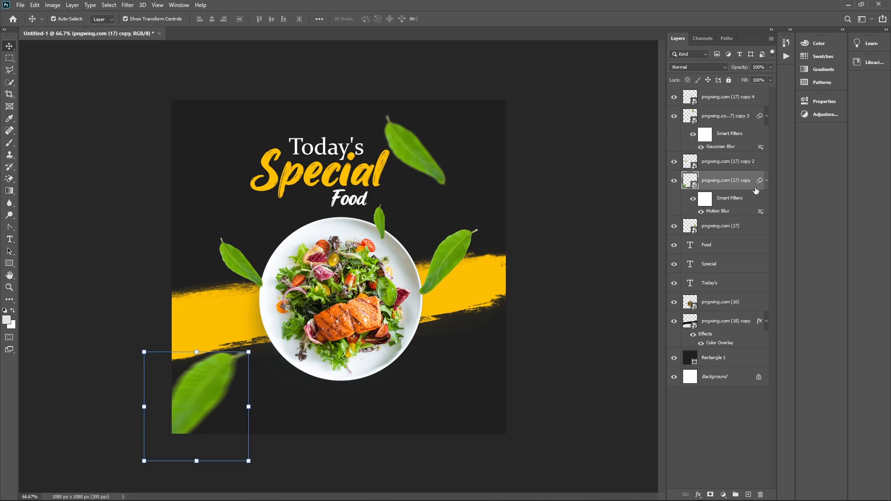
drag(761, 184, 760, 164)
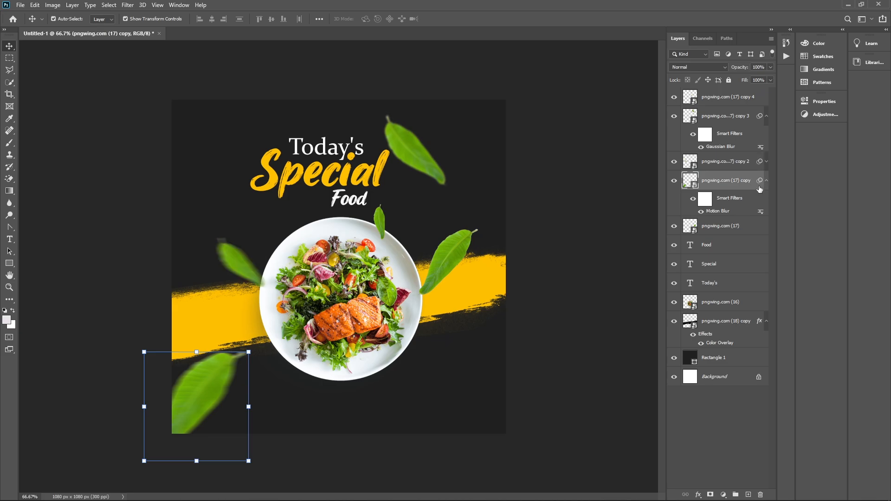
click(450, 261)
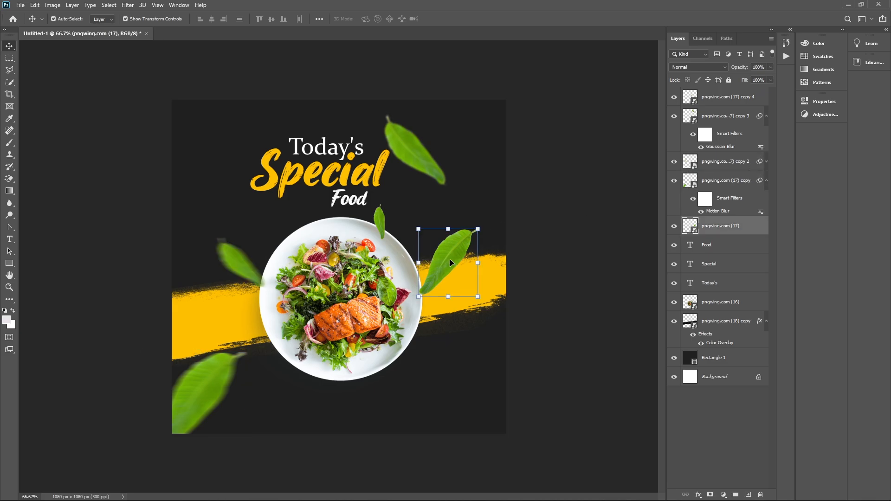
click(534, 226)
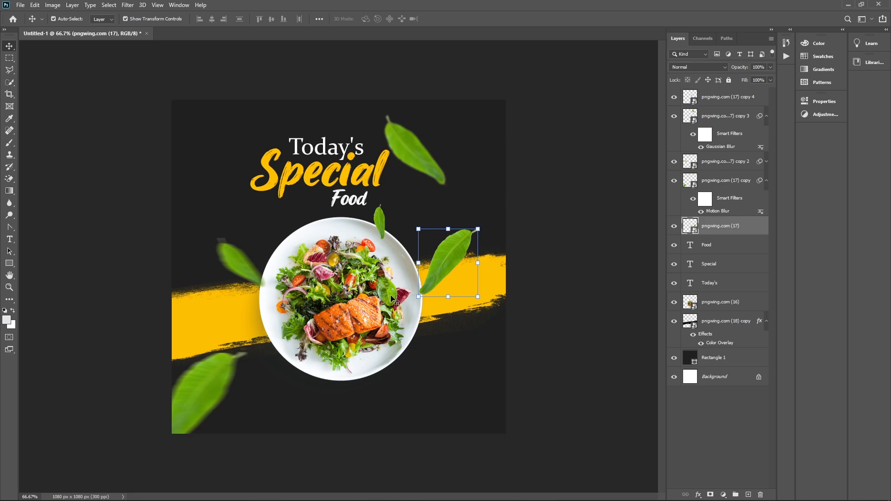
Duplicate the Today's heading text down to near the bottom edge of the poster
click(324, 145)
drag(364, 161, 423, 411)
key(Return)
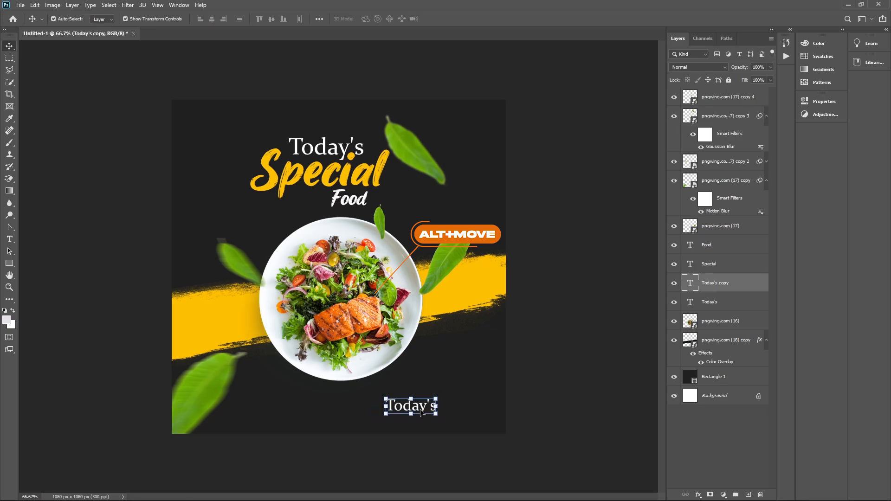
Replace the copy's words with the contact phone number and shrink it to about 69%
double_click(420, 408)
text(Co)
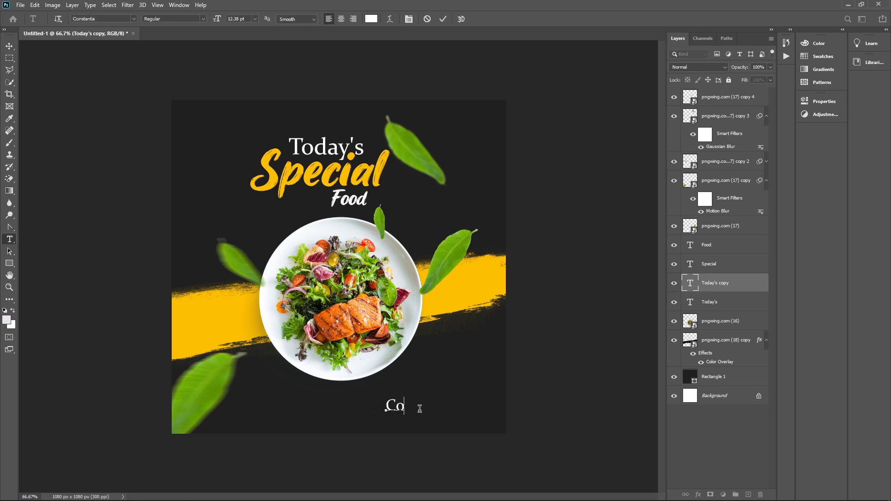
key(BackSpace)
key(BackSpace)
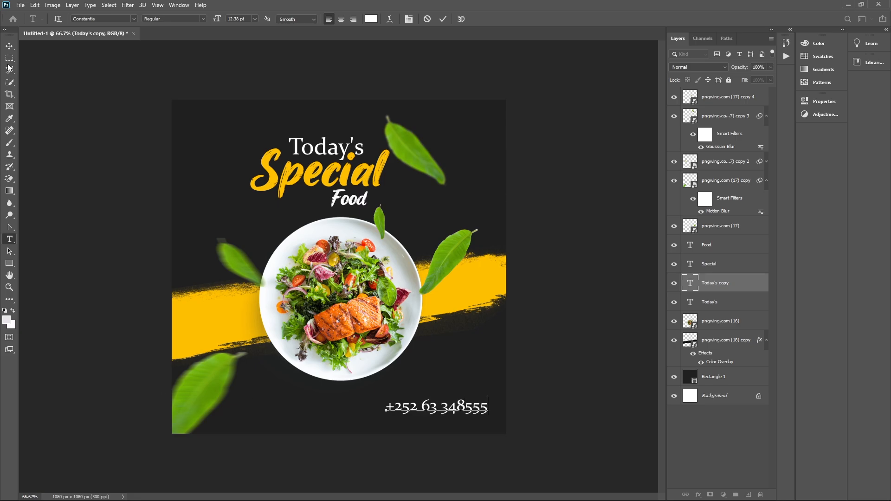
click(9, 46)
drag(487, 415, 465, 410)
key(Return)
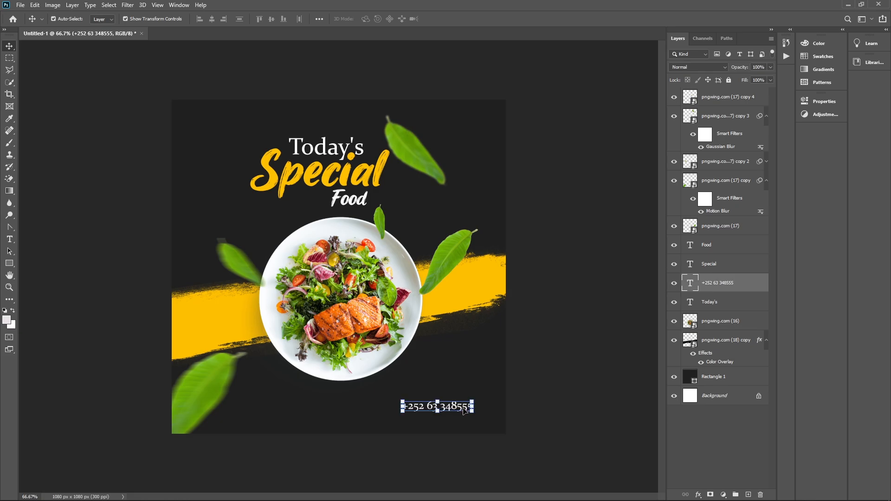
click(535, 398)
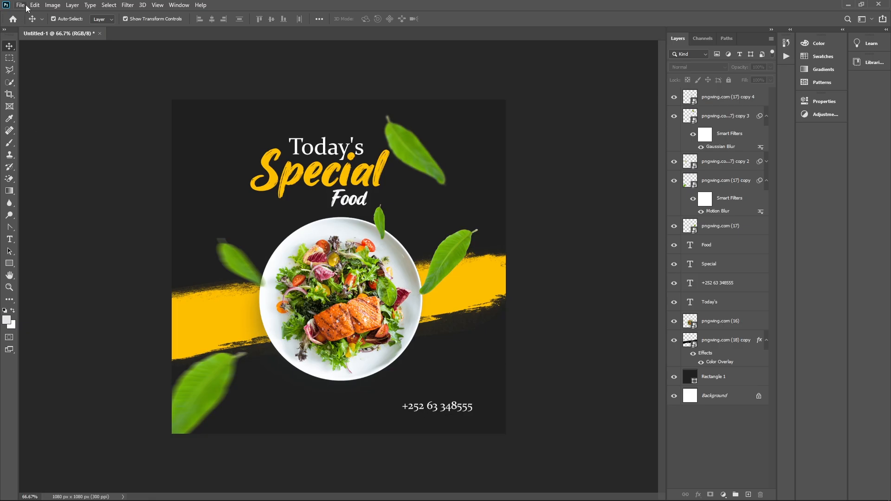
Embed the phone icon image, shrunk tiny and placed just left of the phone number
click(25, 6)
click(52, 189)
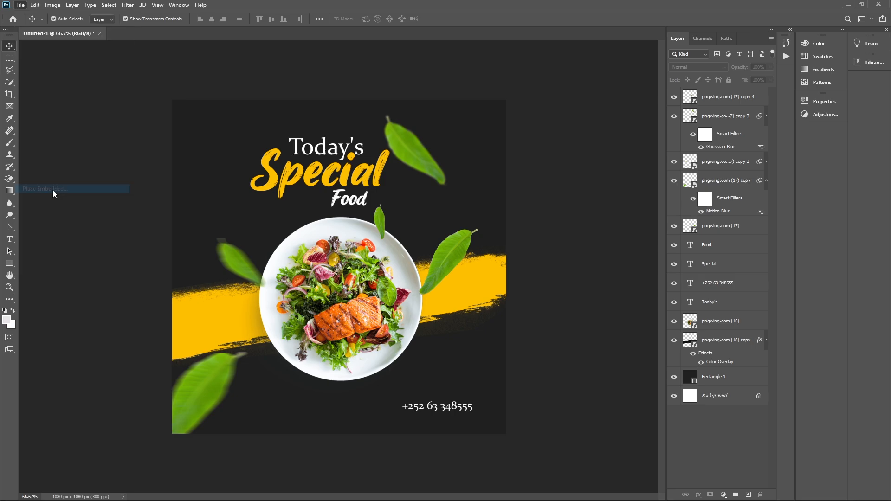
click(103, 100)
click(411, 265)
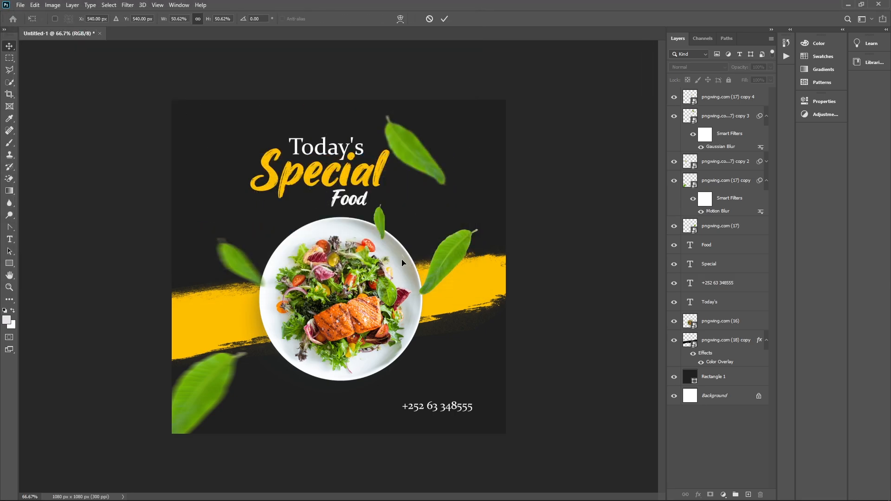
drag(504, 433, 351, 277)
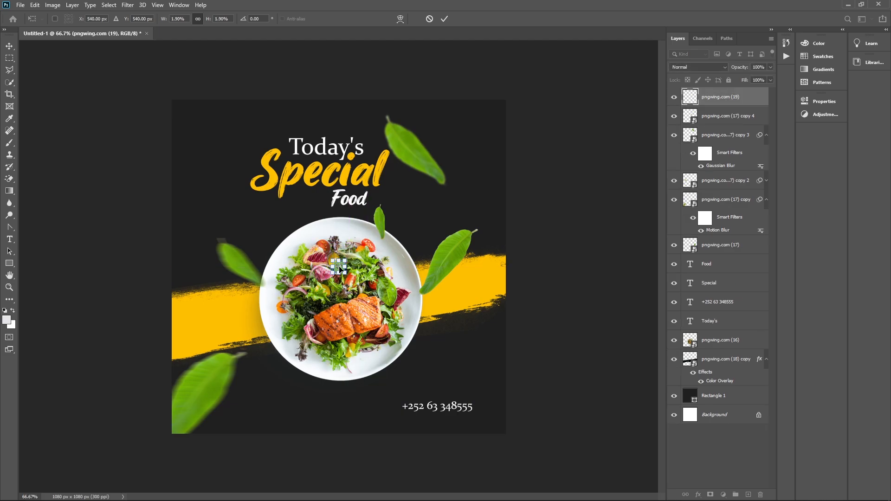
drag(339, 268, 393, 407)
key(Return)
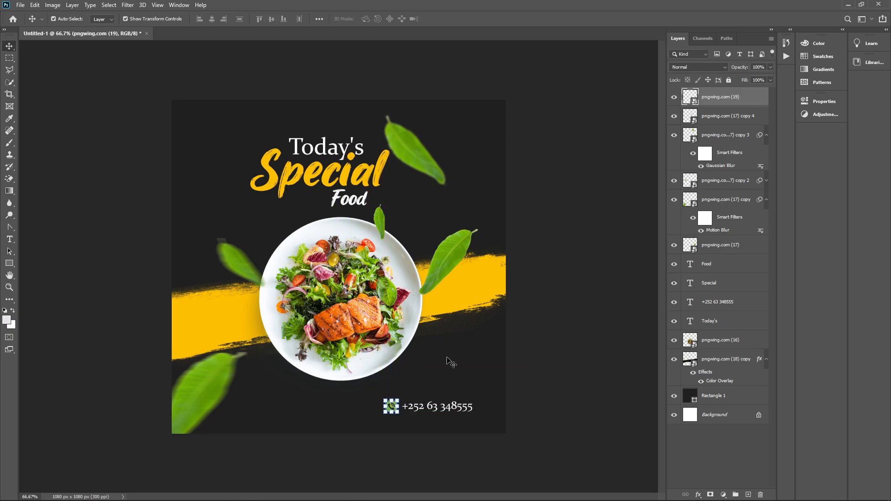
Tint the phone icon yellow with a Color Overlay effect
click(697, 495)
click(709, 454)
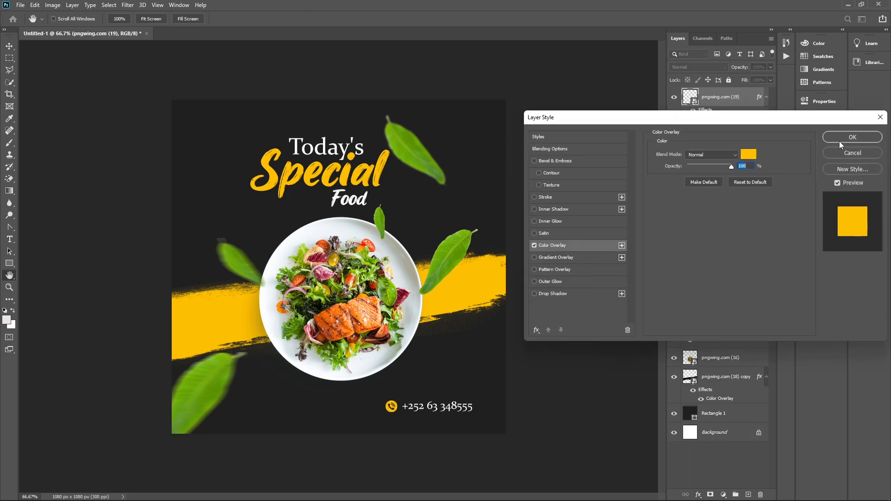
click(839, 141)
click(587, 372)
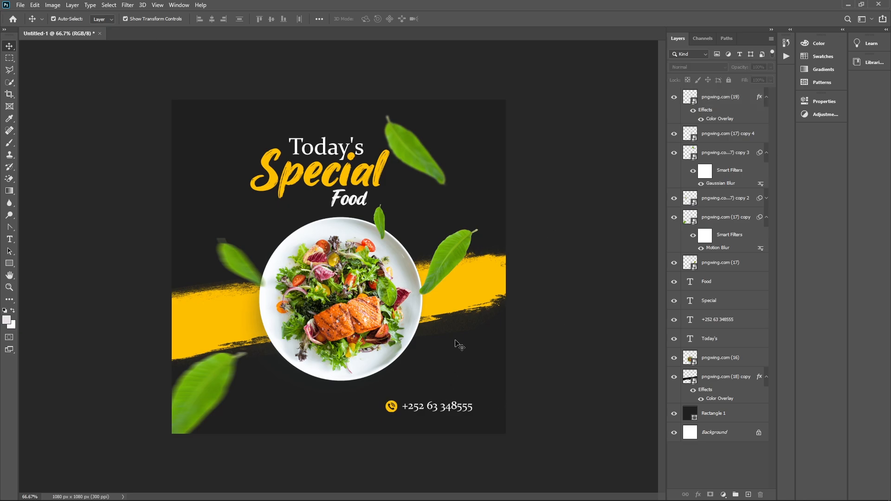
Copy the Motion Blur smart filter from the other leaf onto the leaf right of the plate
drag(446, 263, 442, 280)
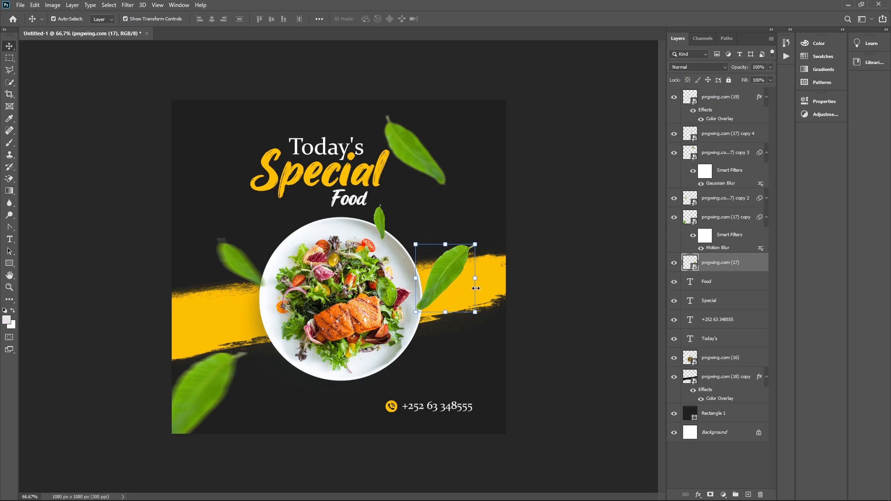
drag(760, 220, 761, 263)
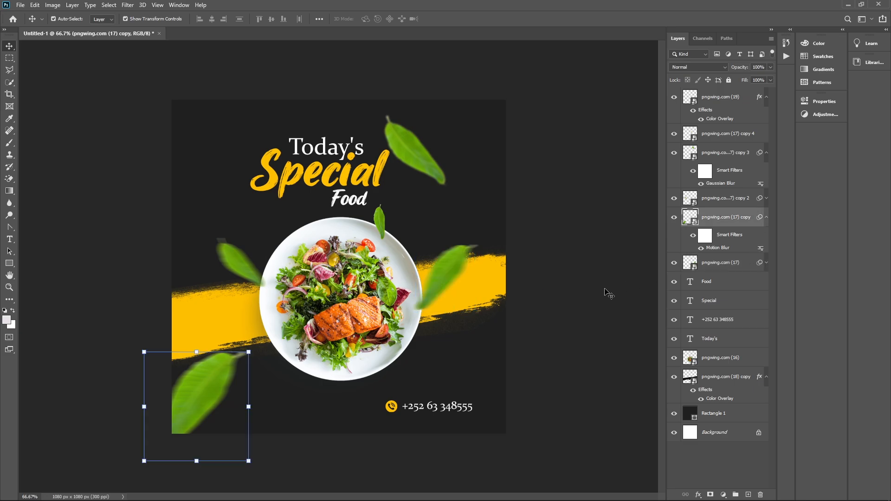
click(588, 324)
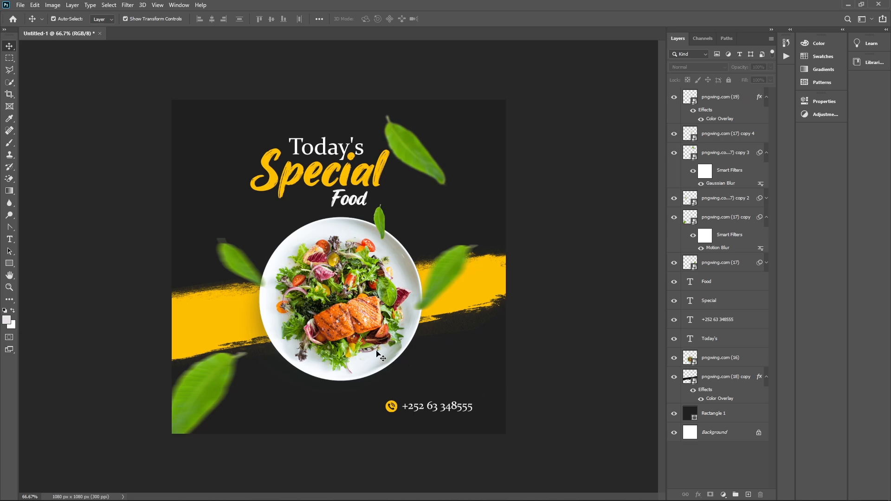
Embed the food doodle pattern above Rectangle 1, rotated clockwise and enlarged to cover the canvas
click(499, 377)
click(20, 4)
click(51, 189)
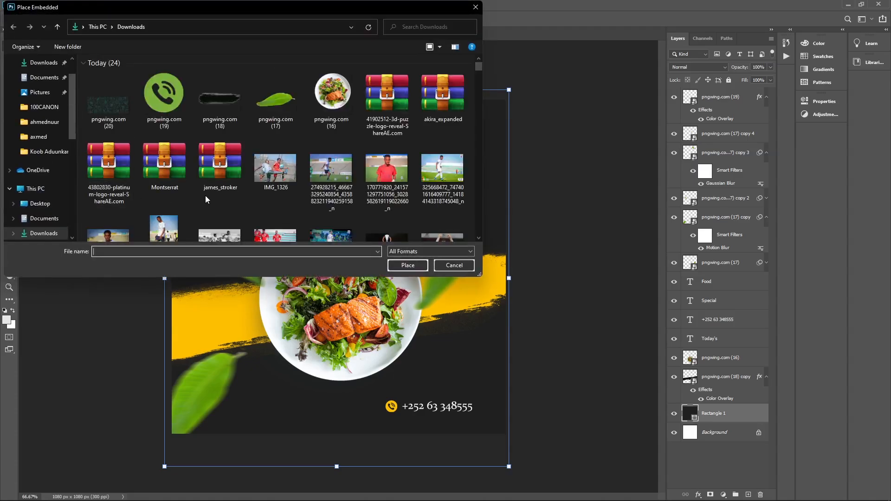
click(128, 122)
click(418, 267)
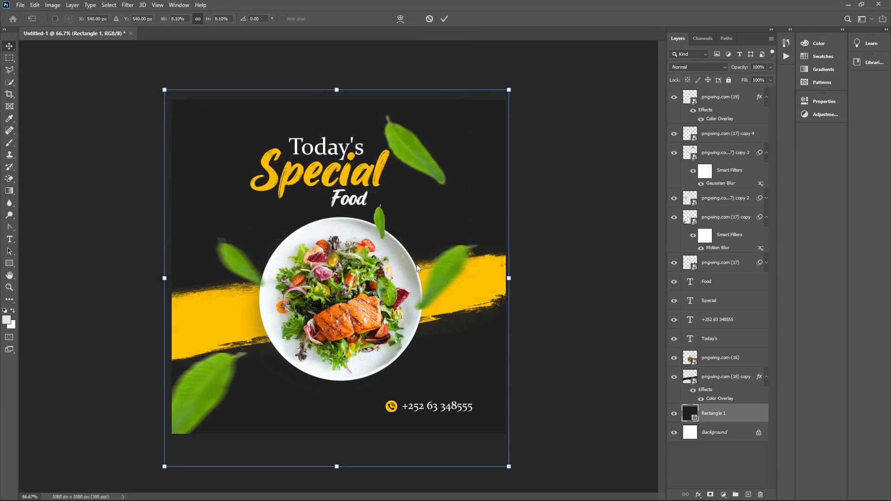
drag(528, 342, 463, 440)
drag(512, 311, 394, 398)
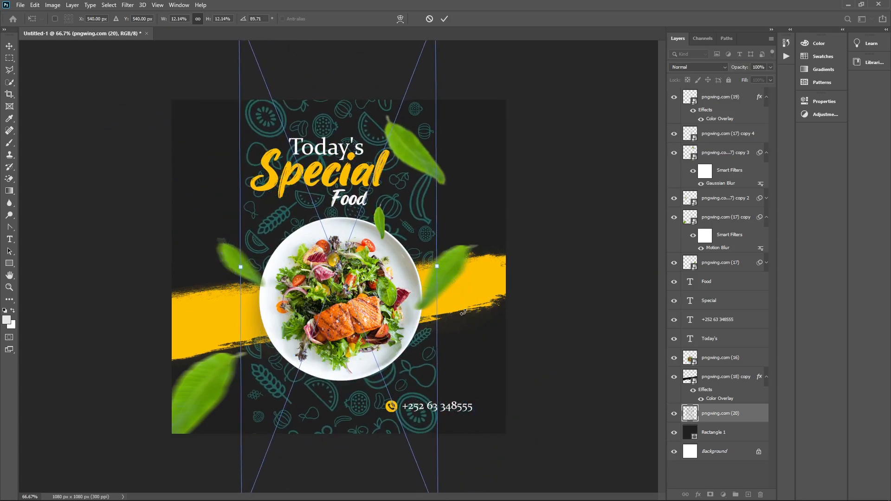
drag(439, 266, 507, 291)
key(Return)
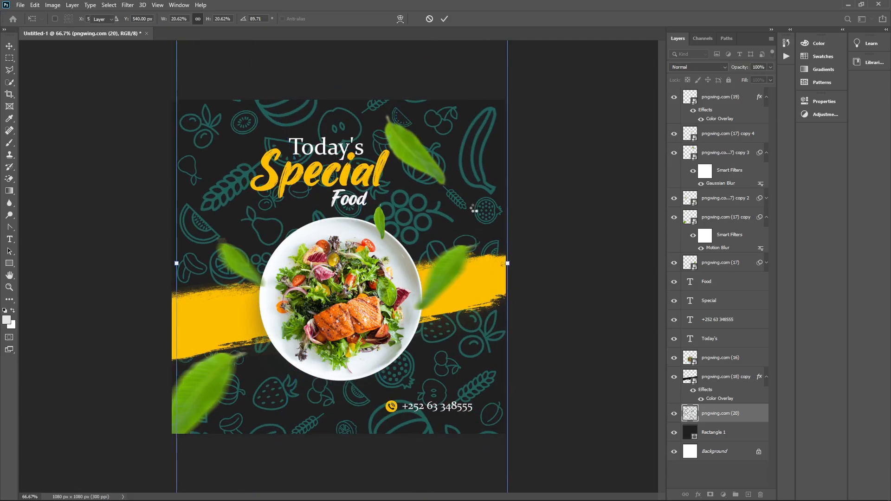
Give the doodle pattern a white ffffff Color Overlay and lower its opacity to 9%
click(699, 495)
click(710, 455)
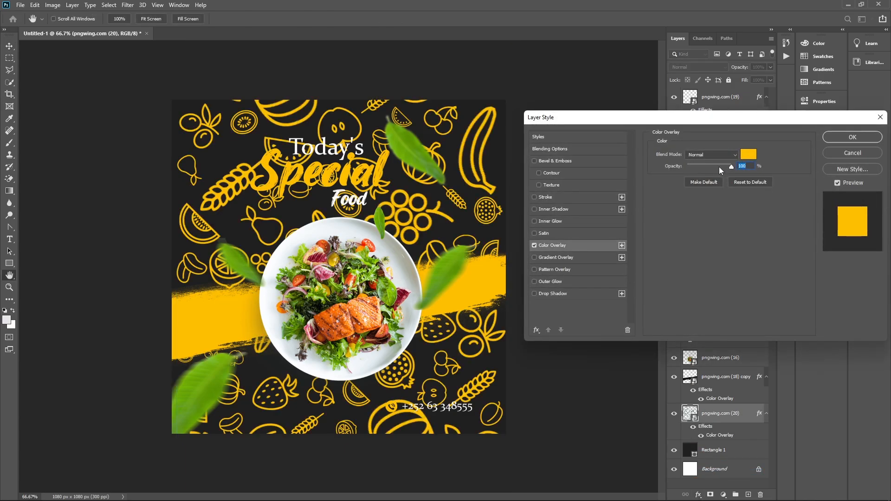
click(748, 155)
text(ffffff)
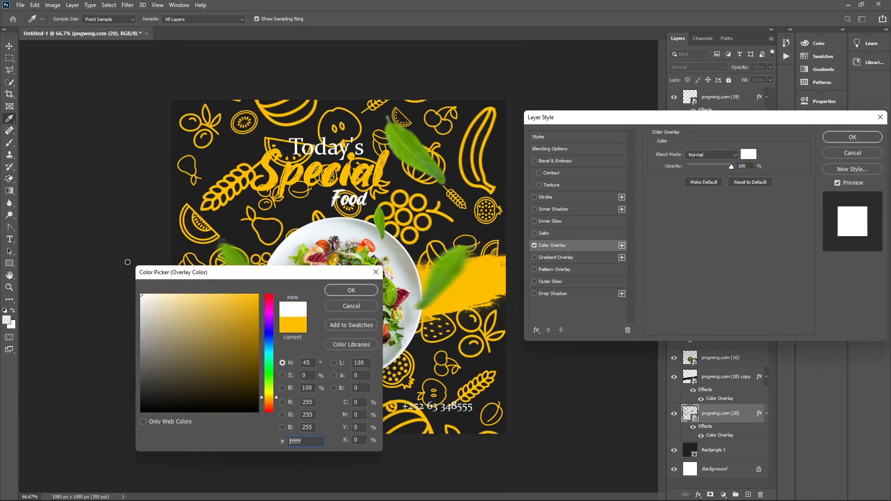
click(352, 290)
click(839, 139)
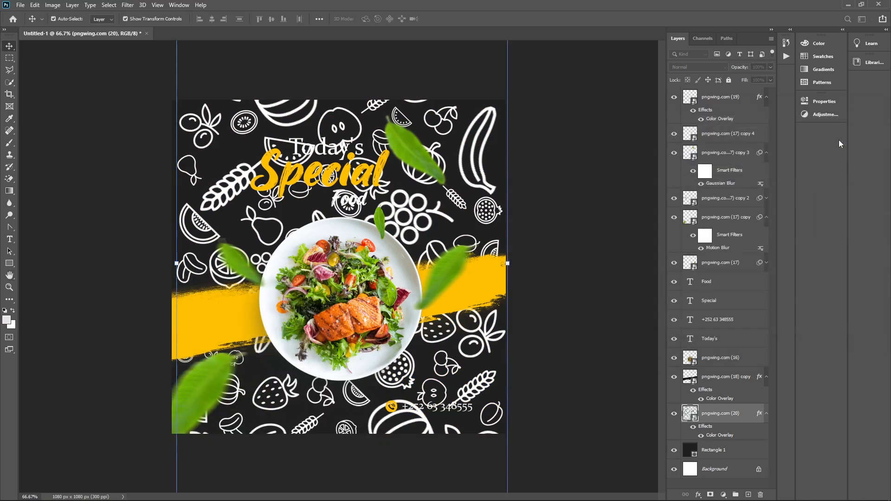
drag(740, 67, 679, 87)
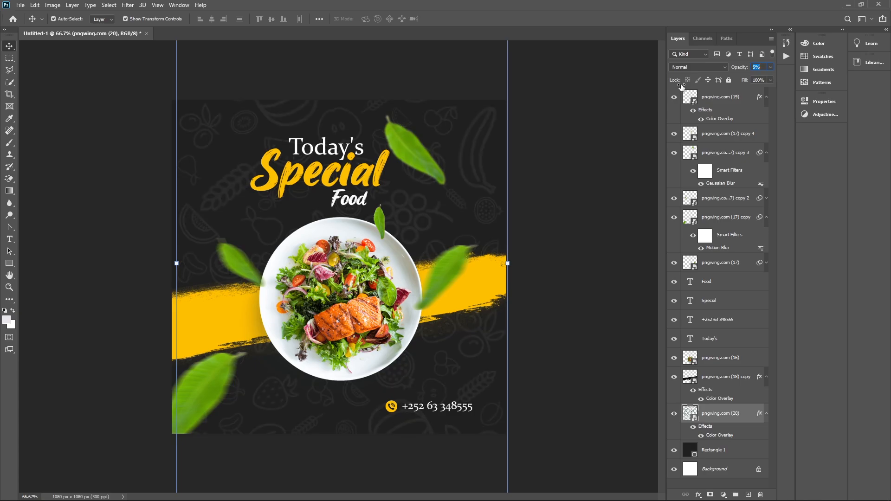